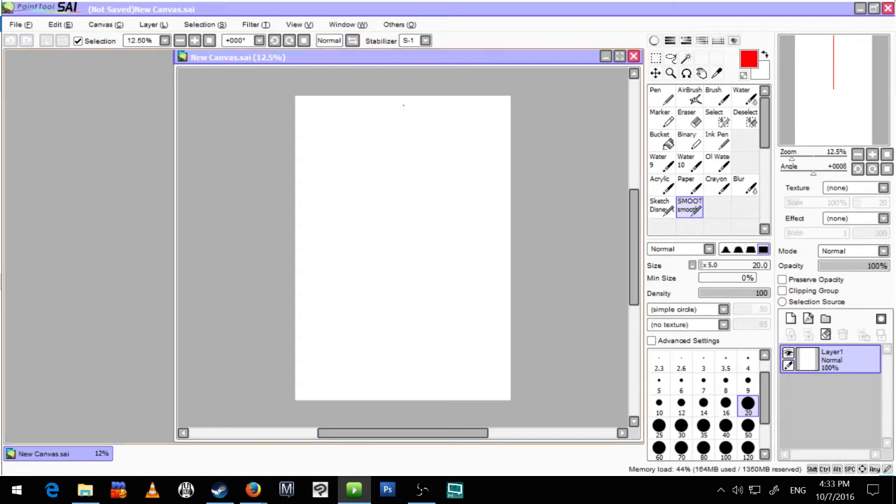
Step: Open a second view of the canvas and fit it as a small window beside the main view
click(307, 26)
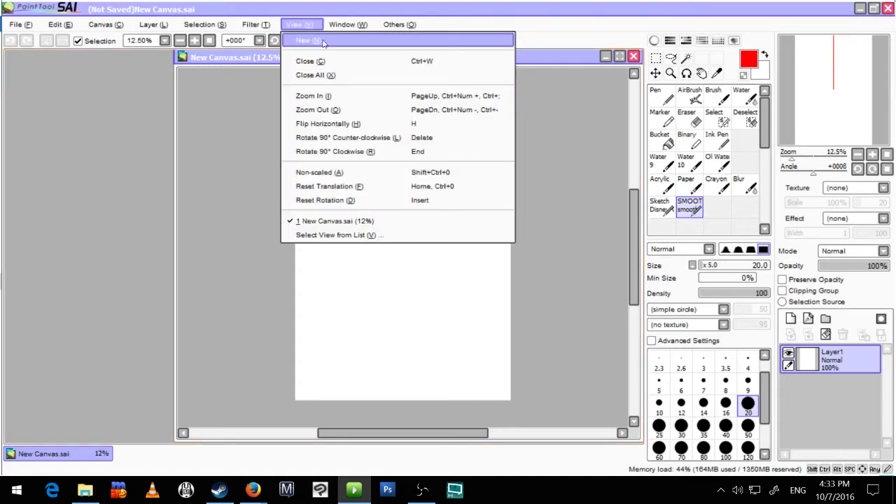
click(323, 43)
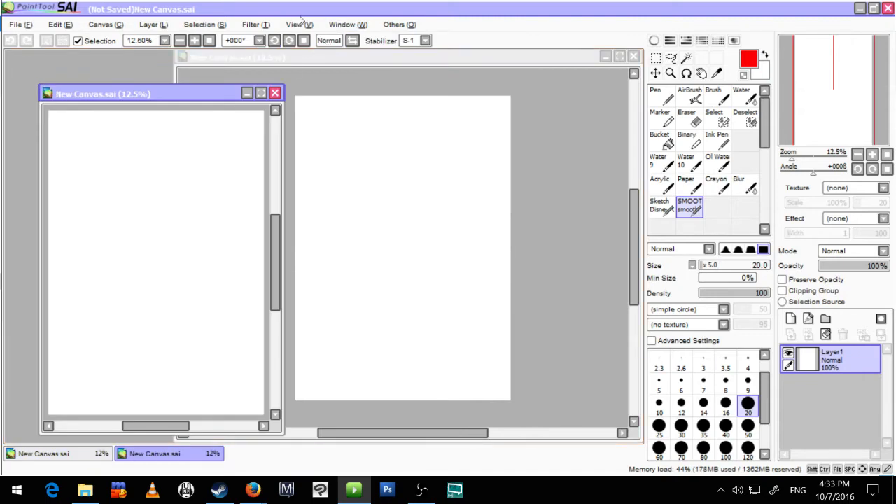
drag(196, 98, 161, 65)
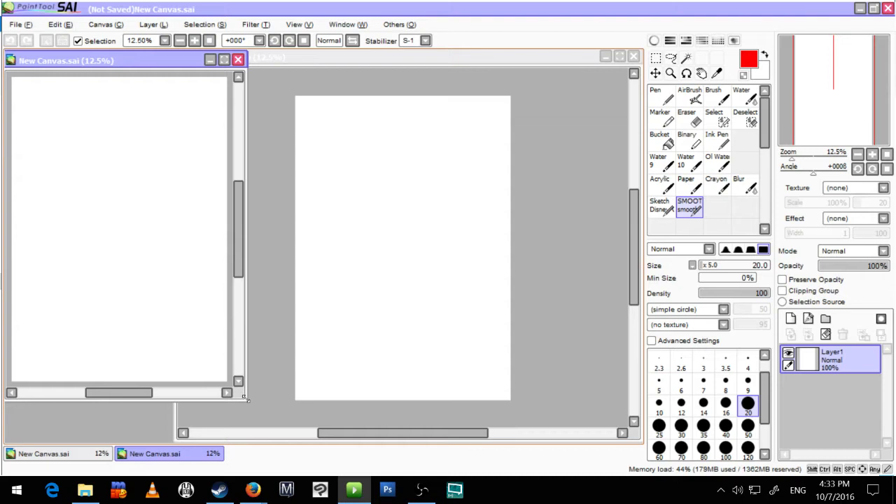
drag(247, 399, 176, 267)
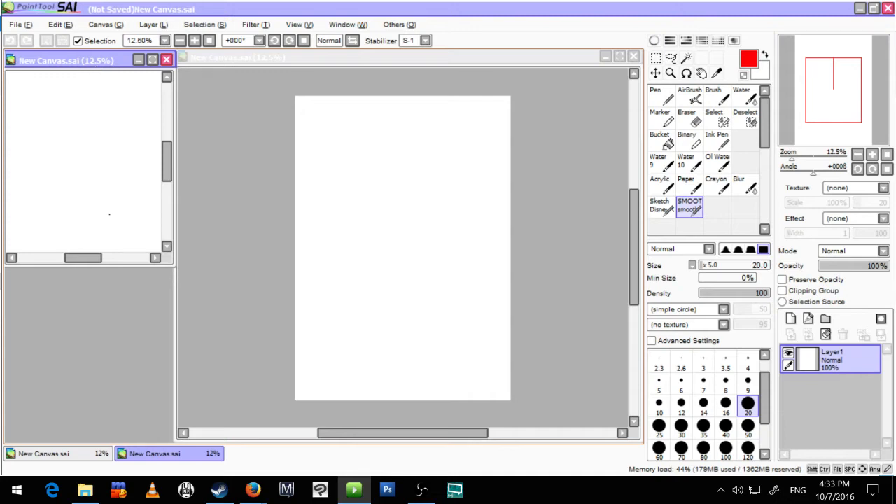
Step: Set the small second view's zoom to 8.33% and position the page within it
scroll(109, 214, down, 1)
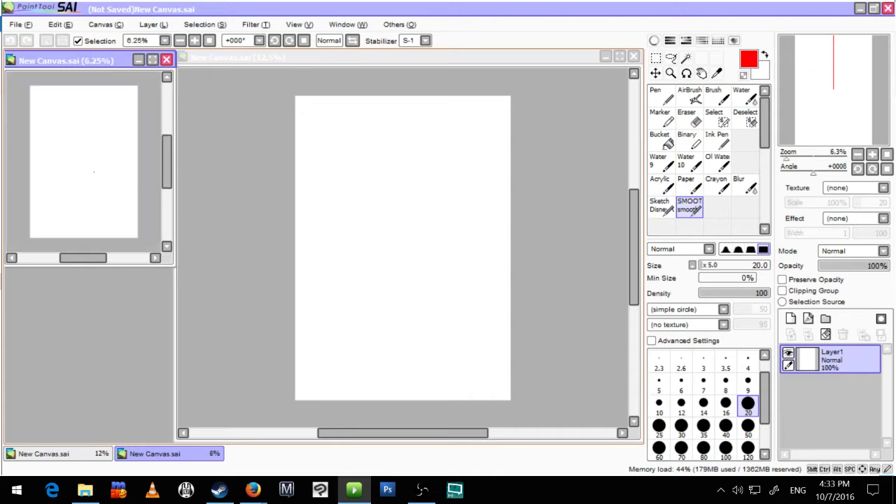
scroll(102, 170, up, 2)
scroll(98, 170, down, 1)
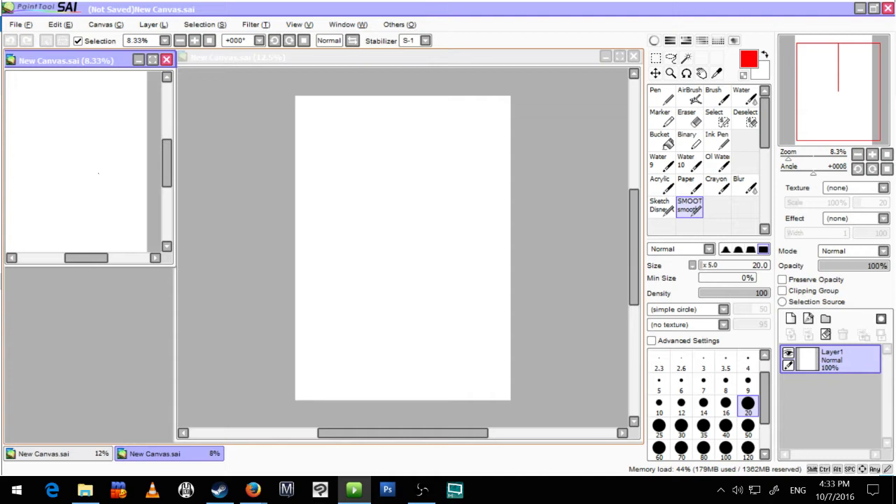
scroll(98, 173, down, 1)
drag(76, 172, 87, 176)
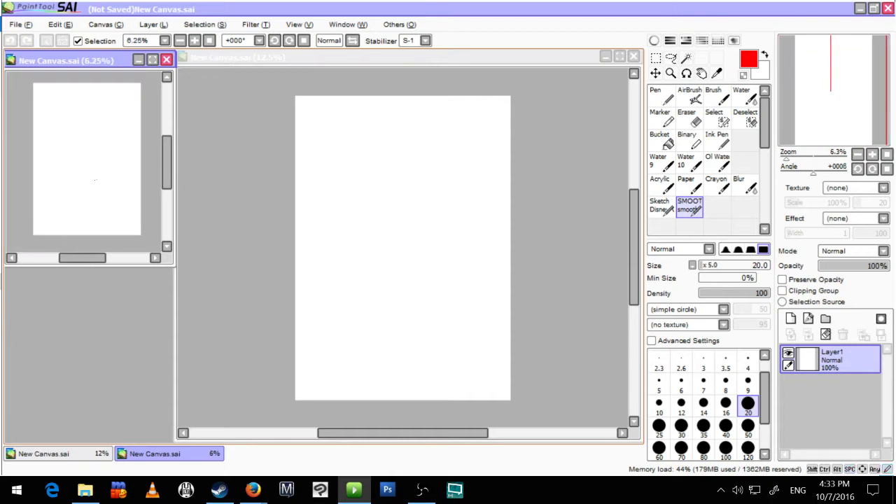
scroll(86, 177, up, 1)
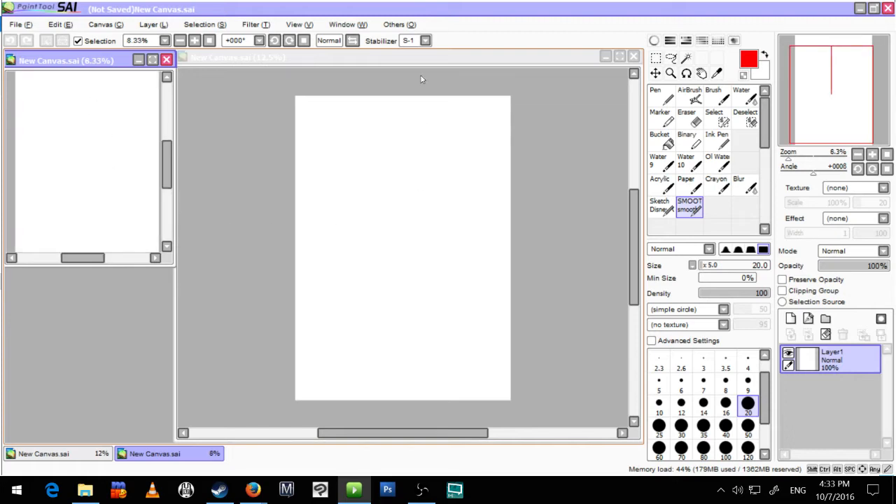
Step: Draw a red smiley face with two oval eyes and solid pupils in the main view
click(441, 62)
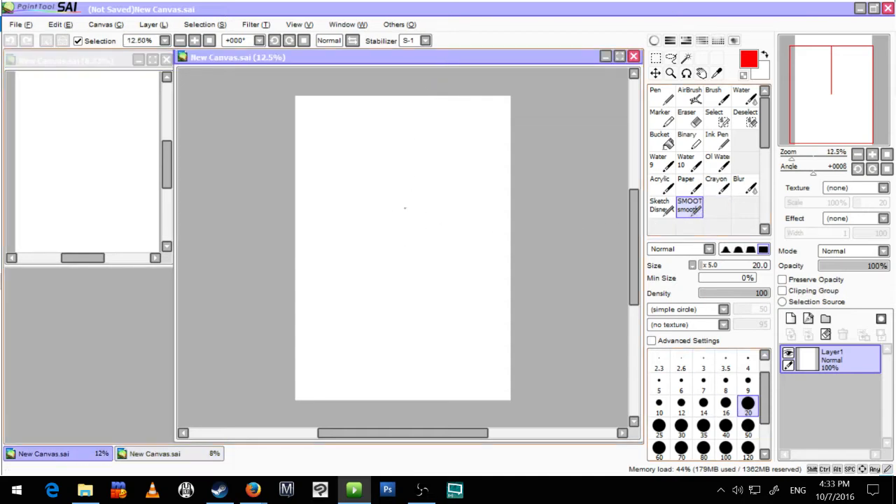
mouse_move(384, 194)
mouse_down()
mouse_move(383, 212)
mouse_move(386, 193)
mouse_move(437, 224)
mouse_up()
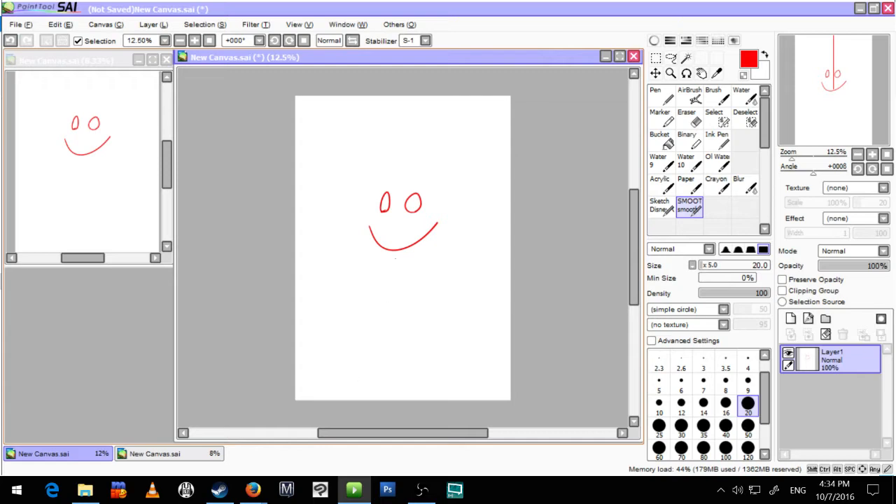
scroll(397, 220, up, 7)
drag(451, 185, 320, 349)
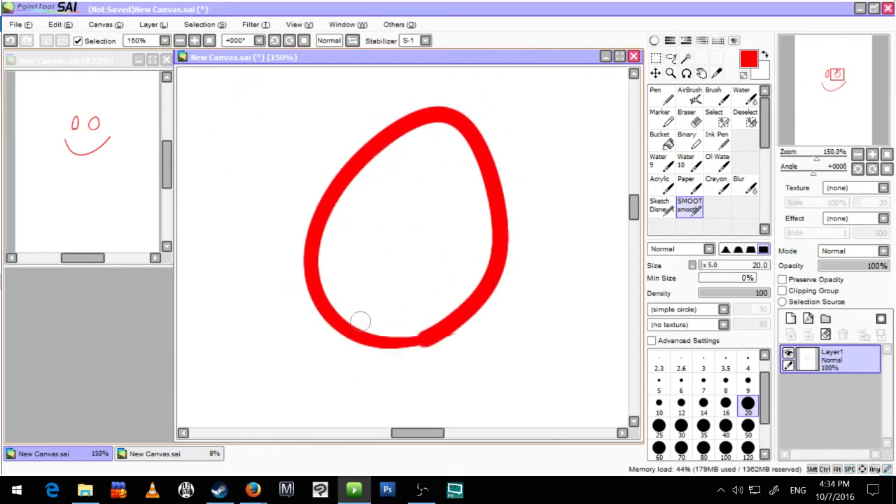
mouse_move(361, 321)
mouse_down()
mouse_move(336, 295)
mouse_move(378, 329)
mouse_move(377, 304)
mouse_move(572, 299)
mouse_up()
mouse_move(329, 286)
mouse_down()
mouse_move(308, 282)
mouse_move(319, 274)
mouse_up()
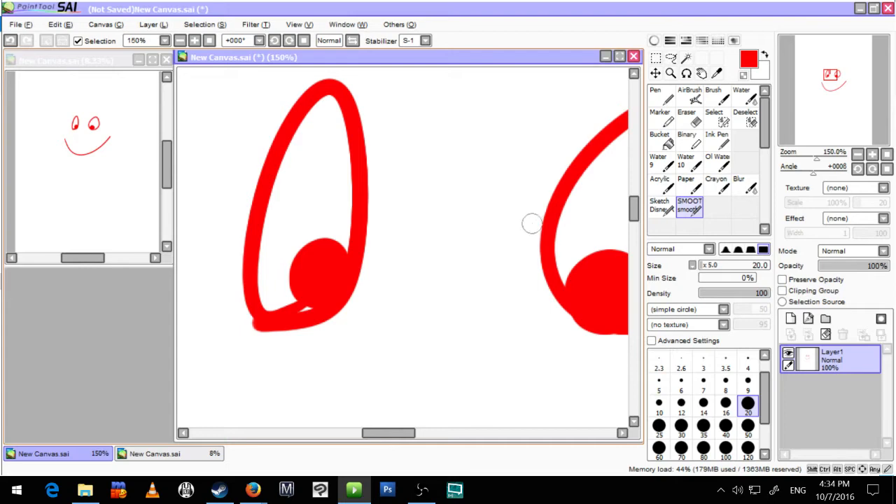
Step: Undo all strokes of the red smiley face
key(ctrl+z)
key(ctrl+z)
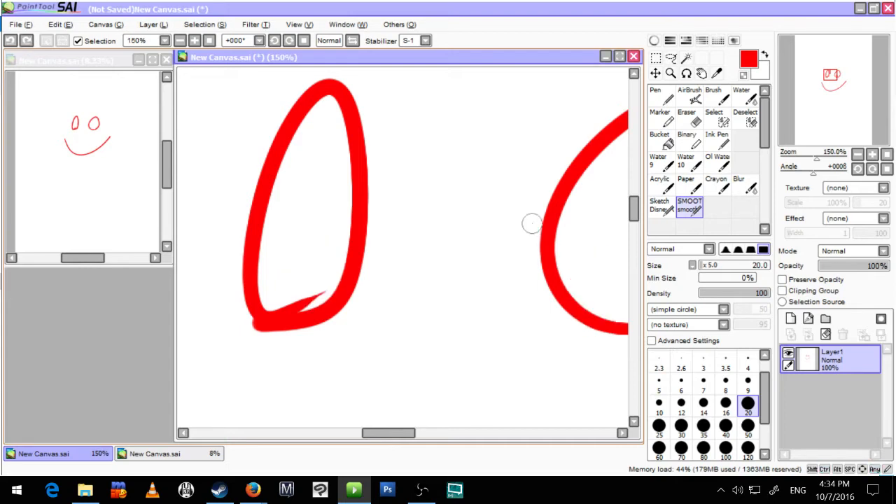
key(ctrl+z)
key(ctrl+z)
key(ctrl+z)
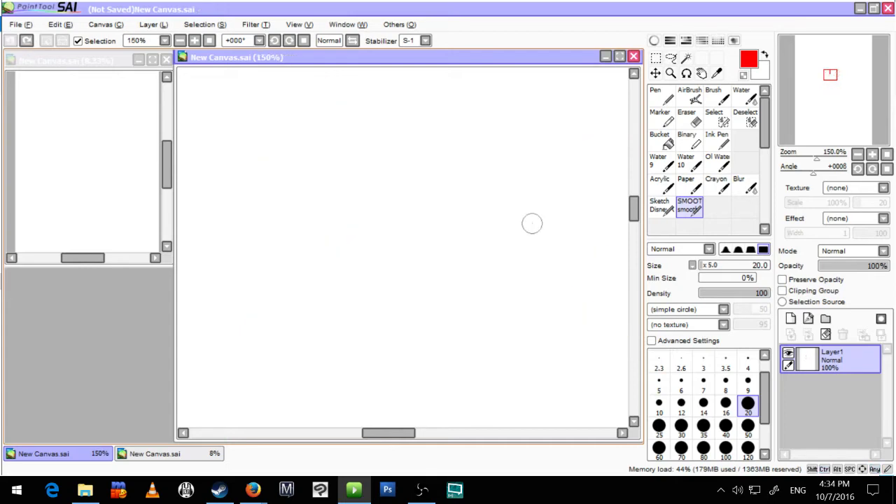
Step: Set the drawing colour to black using the colour wheel, and hide the wheel again
click(655, 40)
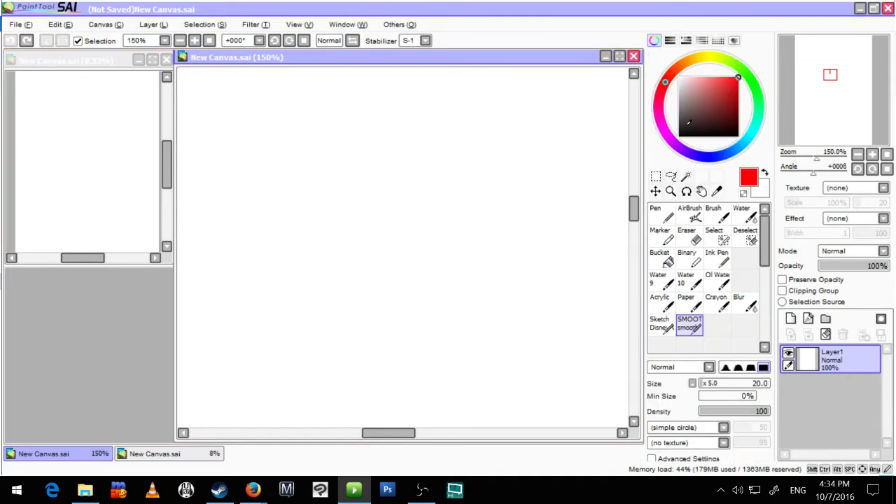
click(679, 135)
click(655, 40)
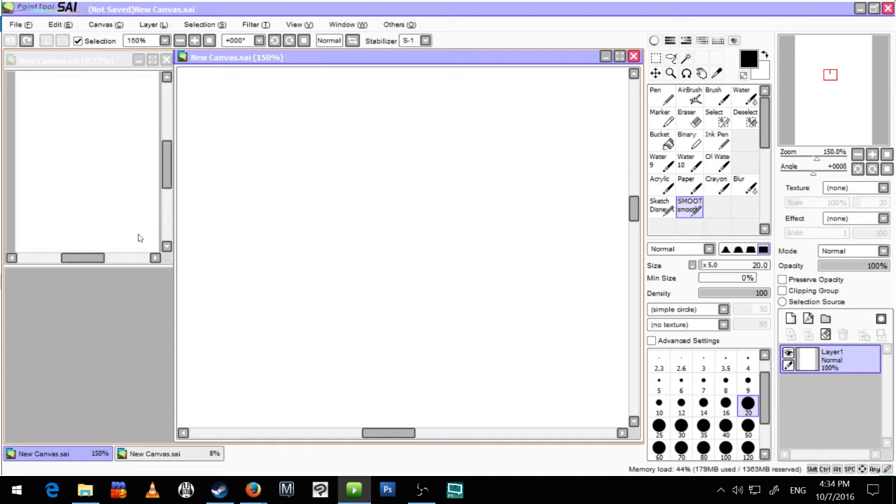
Step: Draw two black oval eyes with arched eyebrows on the upper part of the page in the main view
scroll(434, 276, down, 4)
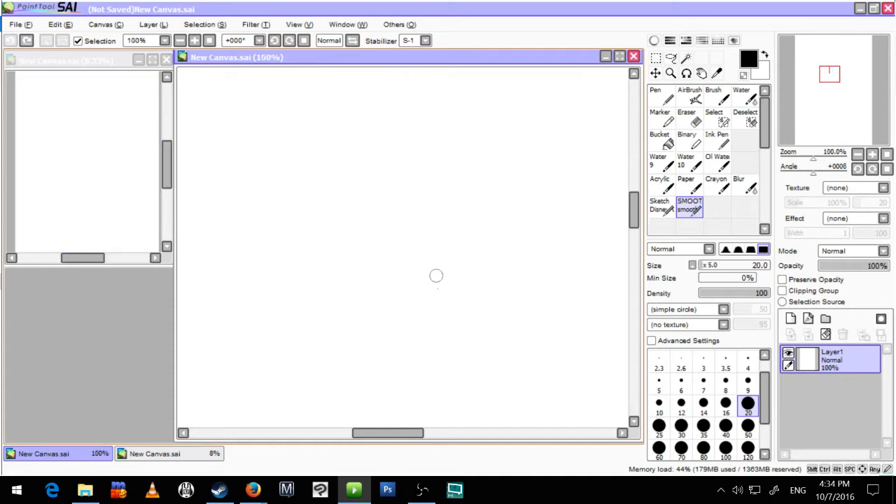
scroll(448, 291, down, 1)
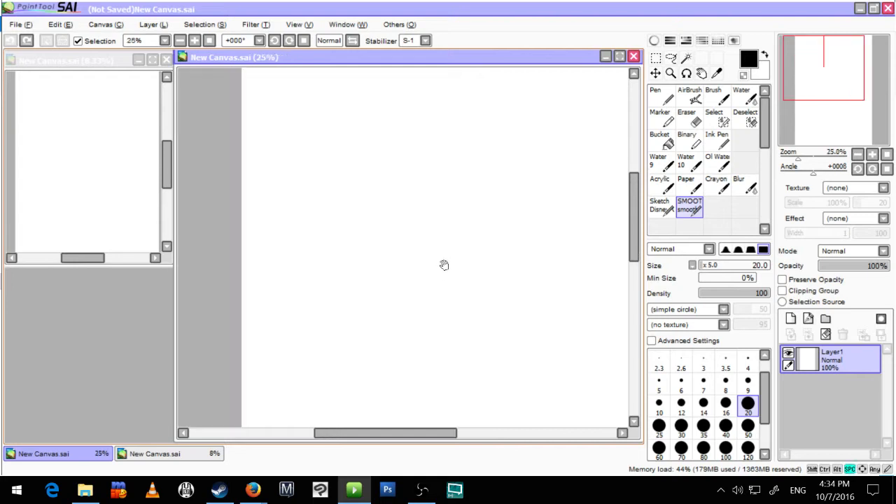
scroll(444, 263, down, 2)
drag(382, 292, 366, 218)
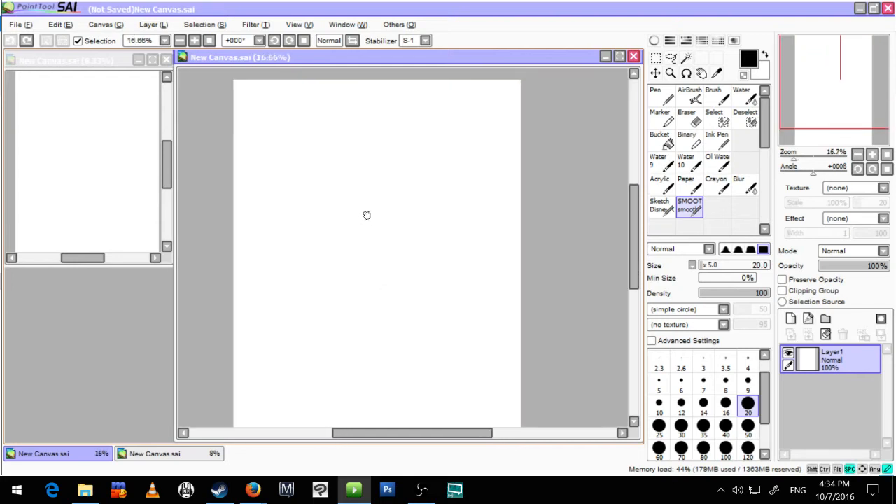
scroll(373, 221, up, 1)
mouse_move(410, 190)
mouse_down()
mouse_move(390, 240)
mouse_move(378, 246)
mouse_up()
mouse_move(319, 246)
mouse_down()
mouse_move(378, 241)
mouse_move(360, 252)
mouse_up()
drag(431, 188, 488, 199)
mouse_move(378, 189)
mouse_down()
mouse_move(368, 184)
mouse_move(324, 204)
mouse_up()
Step: Draw an open smiling mouth below the eyes, with a line across it for the teeth
drag(336, 276, 472, 259)
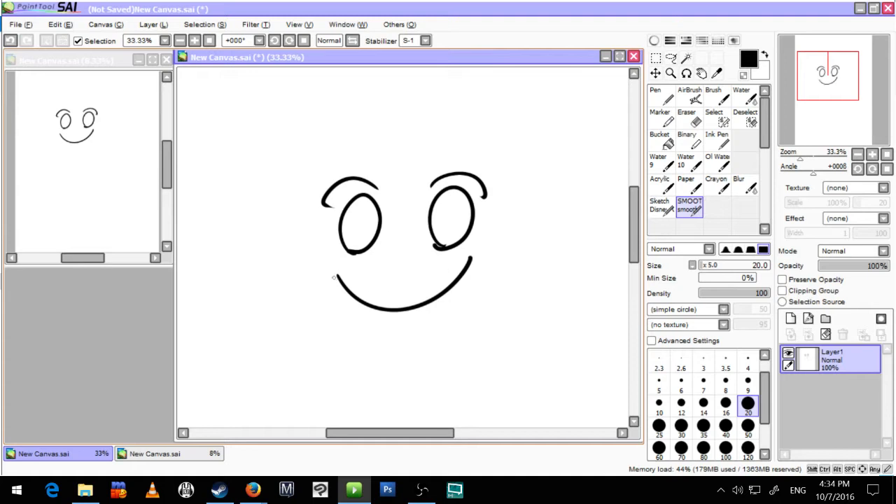
drag(328, 281, 472, 264)
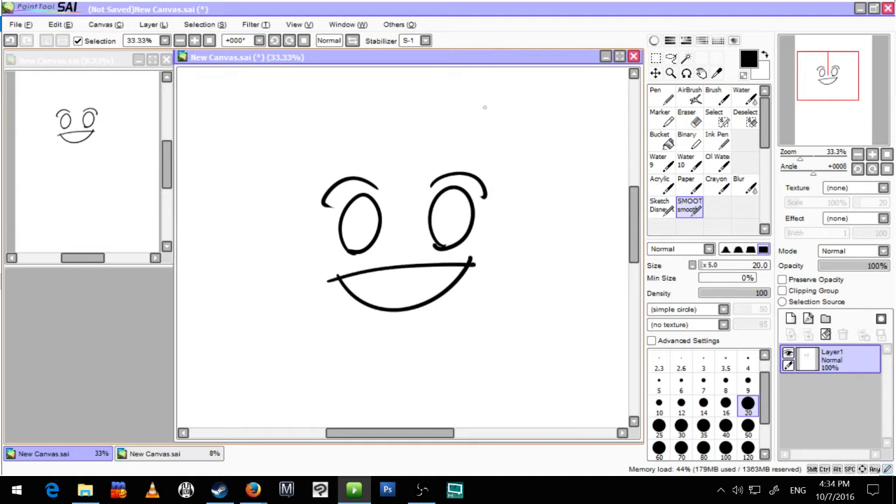
key(ctrl+z)
drag(333, 278, 471, 258)
drag(347, 290, 460, 274)
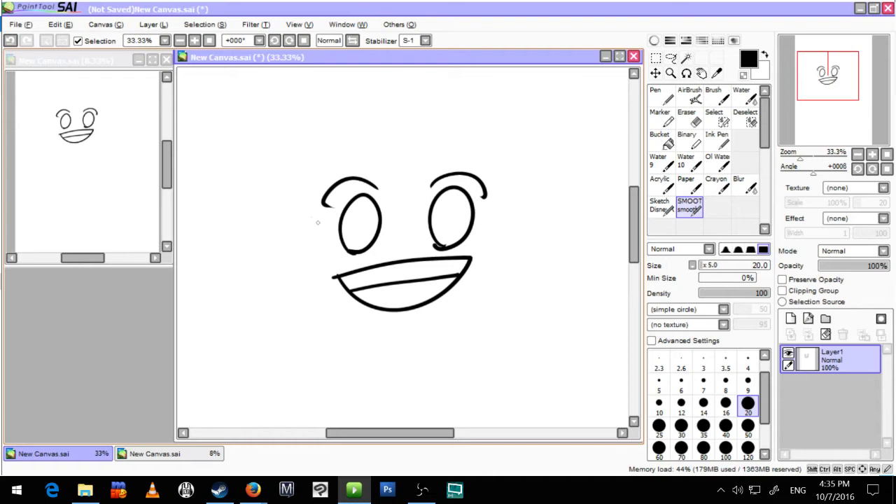
Step: Flip the whole canvas horizontally from the small second view
click(97, 59)
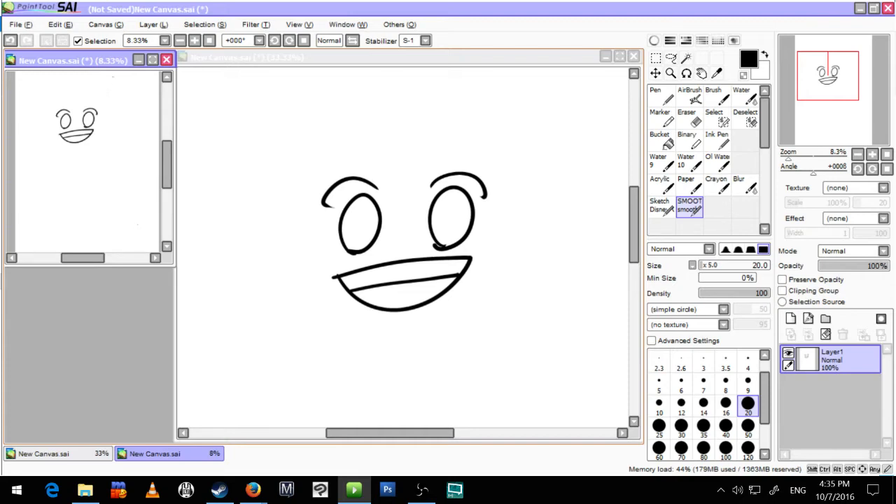
click(104, 26)
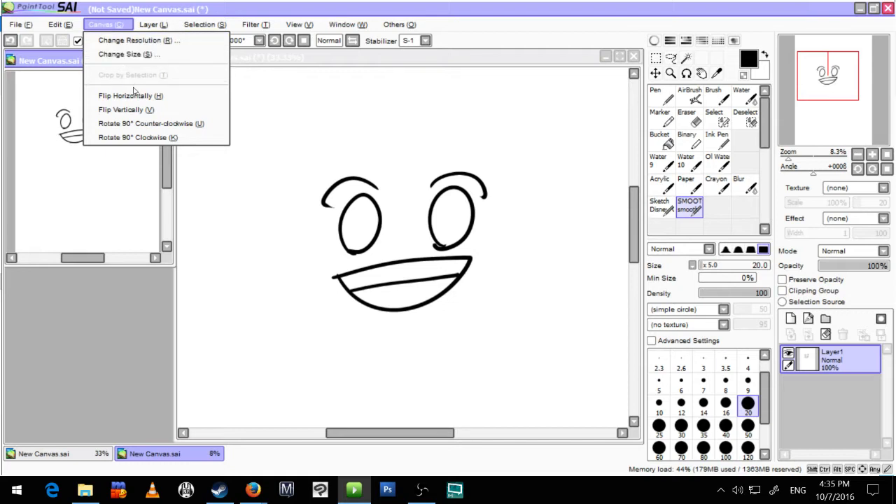
click(133, 95)
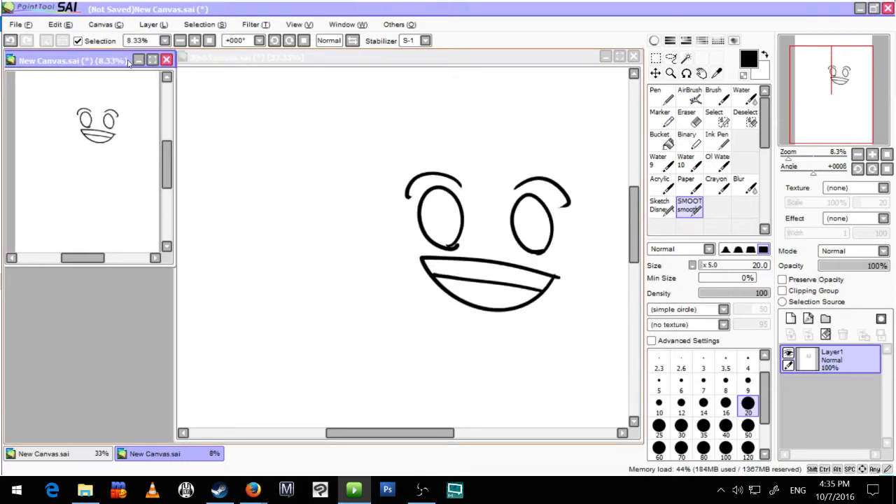
Step: Mirror only the main view horizontally and draw an open ear-like curve beside the face
click(272, 59)
key(h)
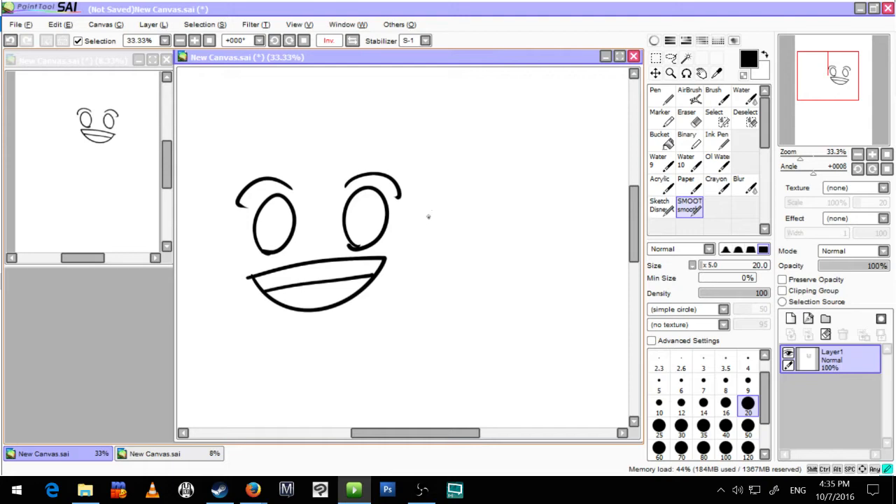
mouse_move(428, 216)
mouse_down()
mouse_move(469, 216)
mouse_move(438, 258)
mouse_up()
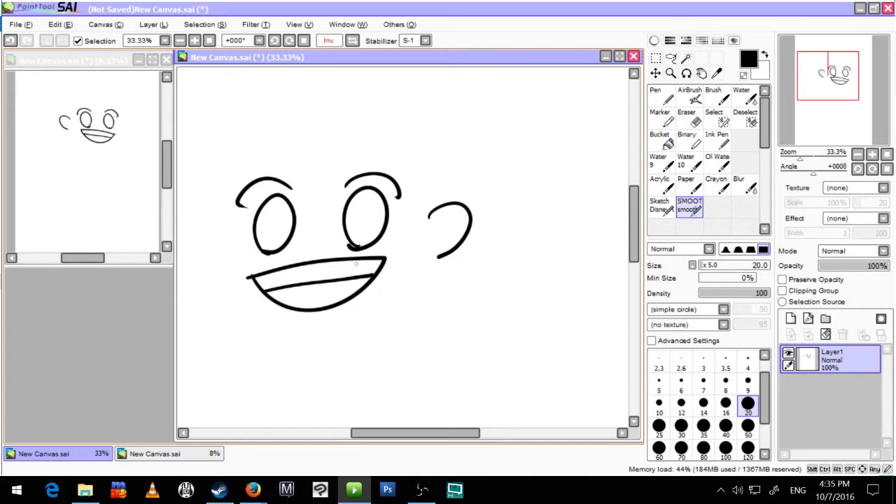
mouse_move(856, 87)
mouse_down()
mouse_move(838, 87)
mouse_move(845, 84)
mouse_up()
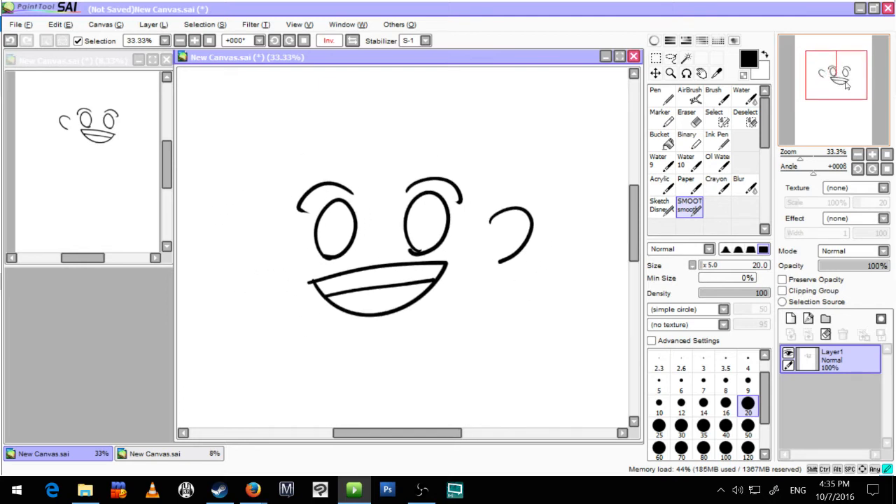
click(98, 256)
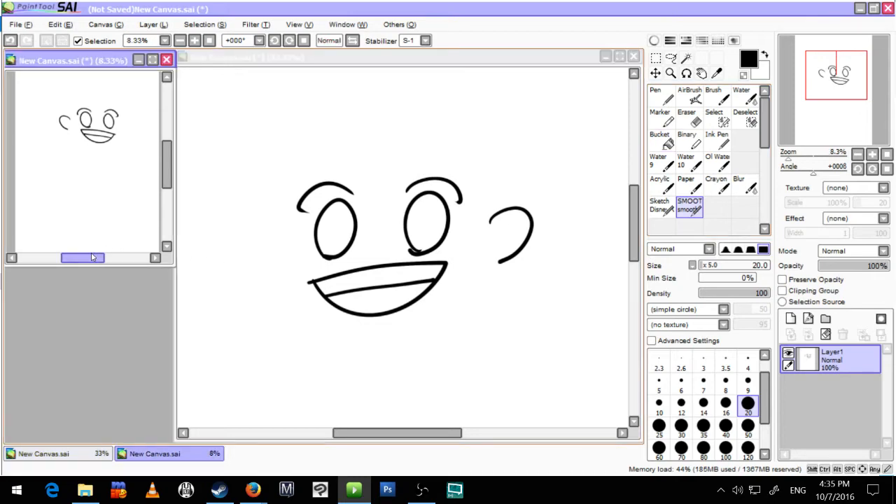
drag(90, 255, 90, 263)
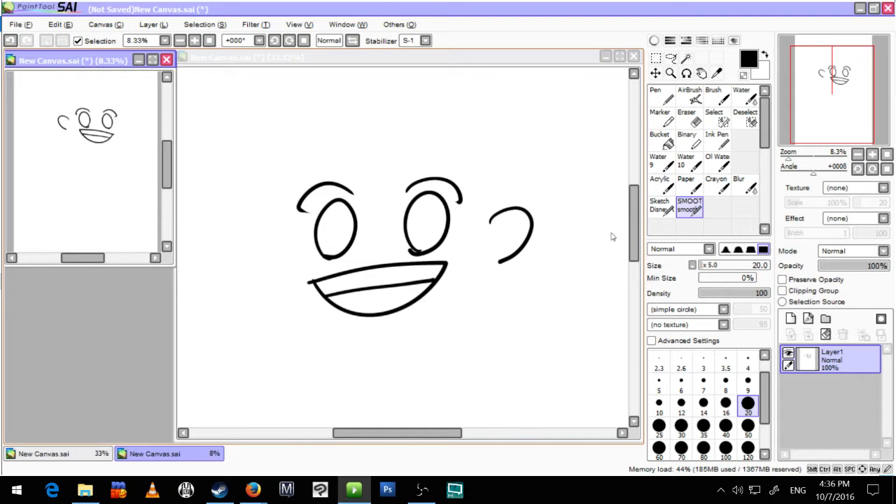
Step: Undo the canvas flip and every stroke of the black face to return to a blank page
key(ctrl+z)
key(ctrl+z)
key(ctrl+z)
key(ctrl+z)
key(ctrl+z)
key(ctrl+z)
key(ctrl+z)
key(ctrl+z)
key(ctrl+z)
key(ctrl+z)
key(ctrl+z)
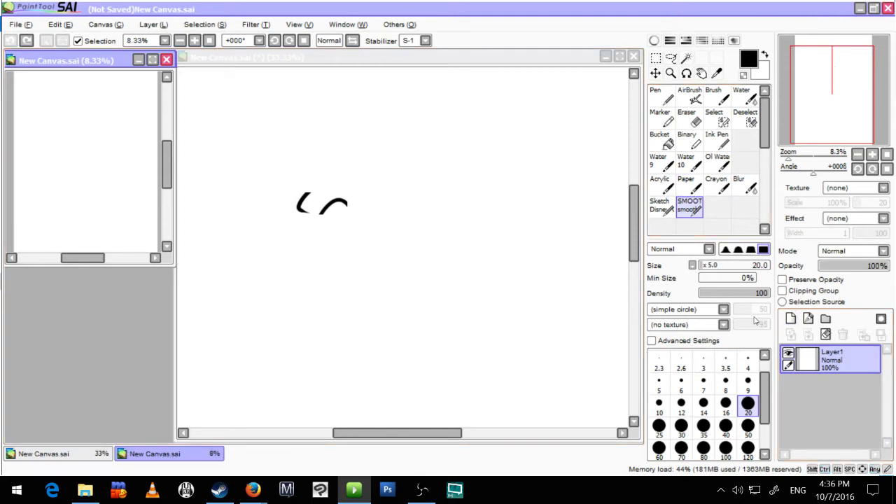
Step: Create a layer set with a new layer inside it, and sketch a small eye-like scribble on that layer in the main view
click(437, 319)
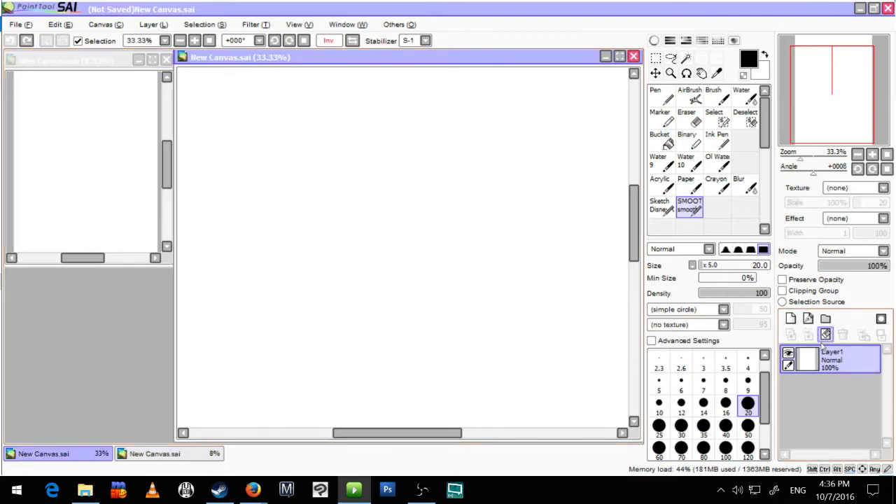
click(826, 318)
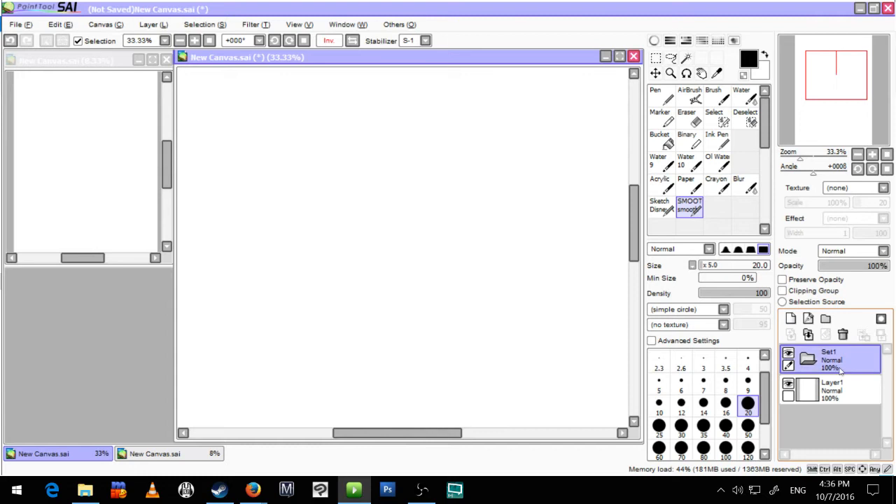
click(793, 321)
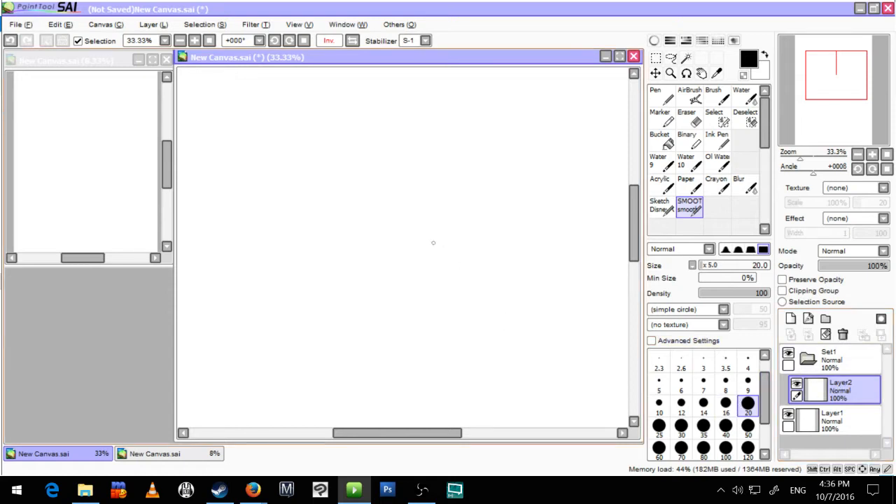
mouse_move(387, 231)
mouse_down()
mouse_move(432, 214)
mouse_move(412, 235)
mouse_move(419, 225)
mouse_up()
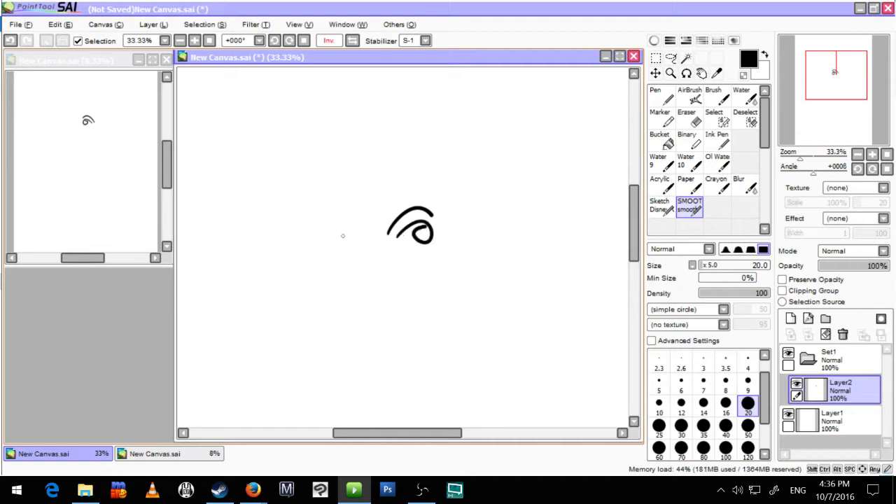
Step: Add the second eye, nose and mouth, and draw the jaw, brows, side lock and ear on a new layer inside the set
mouse_move(355, 244)
mouse_down()
mouse_move(342, 233)
mouse_move(320, 242)
mouse_move(344, 264)
mouse_move(355, 246)
mouse_move(361, 281)
mouse_move(408, 282)
mouse_move(389, 303)
mouse_up()
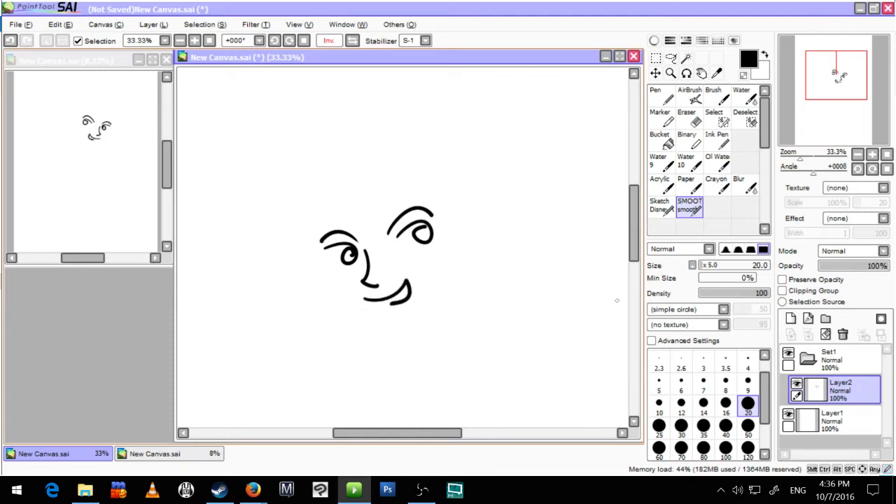
click(790, 318)
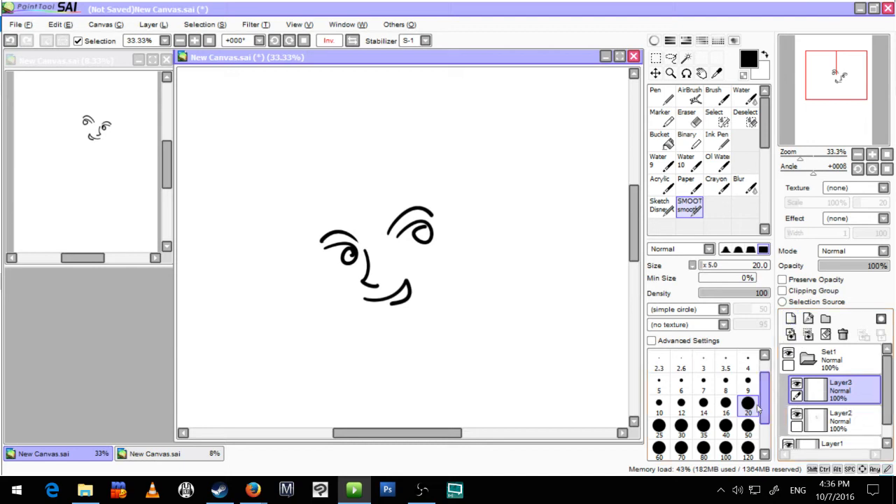
mouse_move(306, 242)
mouse_down()
mouse_move(318, 260)
mouse_move(321, 302)
mouse_move(348, 324)
mouse_move(394, 329)
mouse_move(445, 283)
mouse_up()
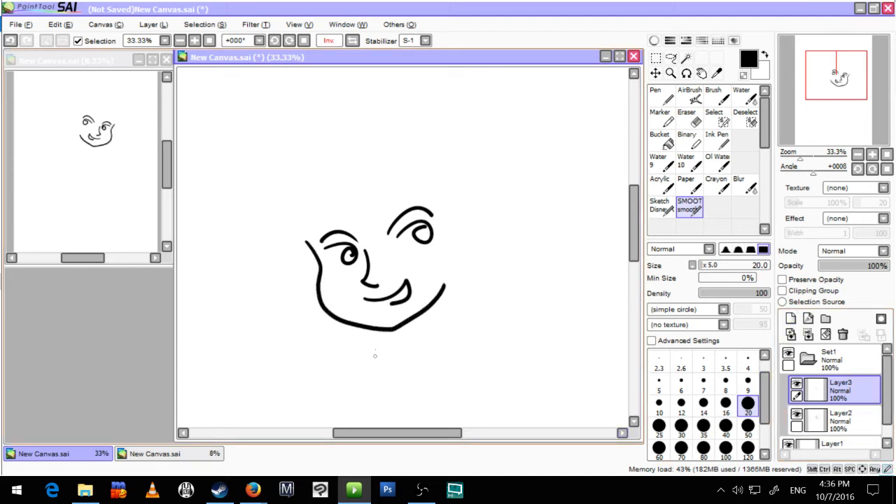
drag(364, 228, 429, 193)
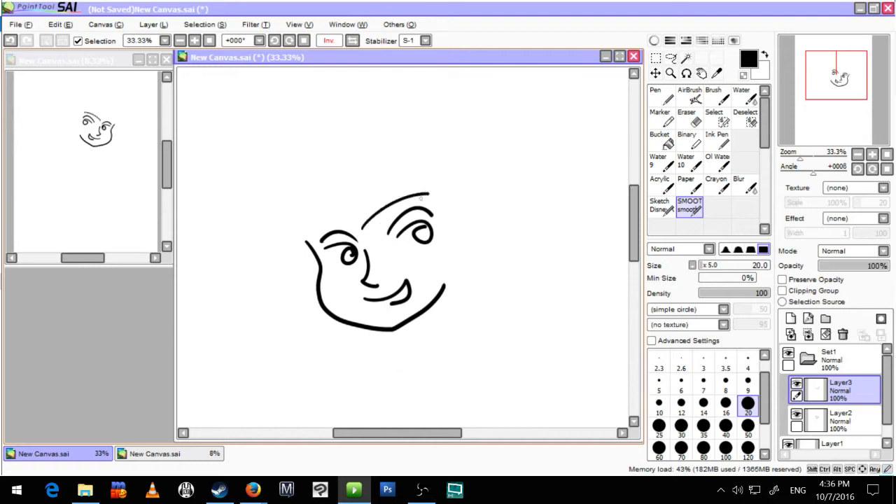
drag(366, 224, 329, 222)
mouse_move(424, 174)
mouse_down()
mouse_move(428, 281)
mouse_move(459, 284)
mouse_move(472, 202)
mouse_move(496, 177)
mouse_move(500, 229)
mouse_move(484, 257)
mouse_up()
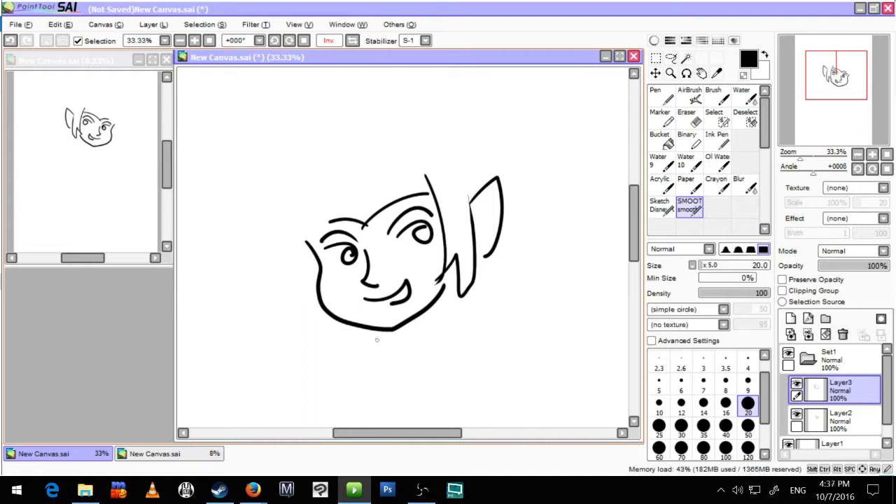
Step: Draw the spiky hair outline around the face, from the lower side locks up to the crown of the head
mouse_move(271, 376)
mouse_down()
mouse_move(269, 330)
mouse_move(343, 189)
mouse_up()
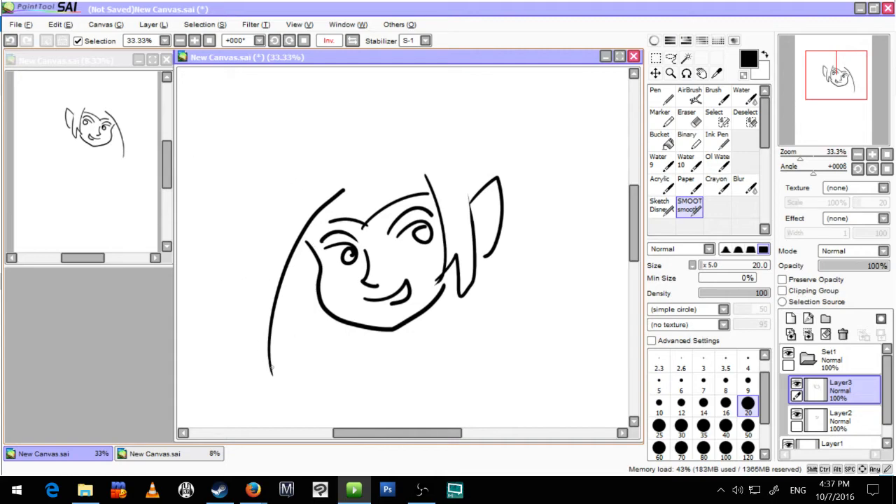
mouse_move(272, 374)
mouse_down()
mouse_move(249, 265)
mouse_move(257, 246)
mouse_move(206, 347)
mouse_up()
mouse_move(205, 347)
mouse_down()
mouse_move(193, 296)
mouse_move(283, 158)
mouse_up()
mouse_move(283, 157)
mouse_down()
mouse_move(251, 144)
mouse_move(192, 149)
mouse_up()
mouse_move(192, 149)
mouse_down()
mouse_move(305, 99)
mouse_move(341, 119)
mouse_up()
mouse_move(340, 119)
mouse_down()
mouse_move(294, 91)
mouse_move(404, 117)
mouse_up()
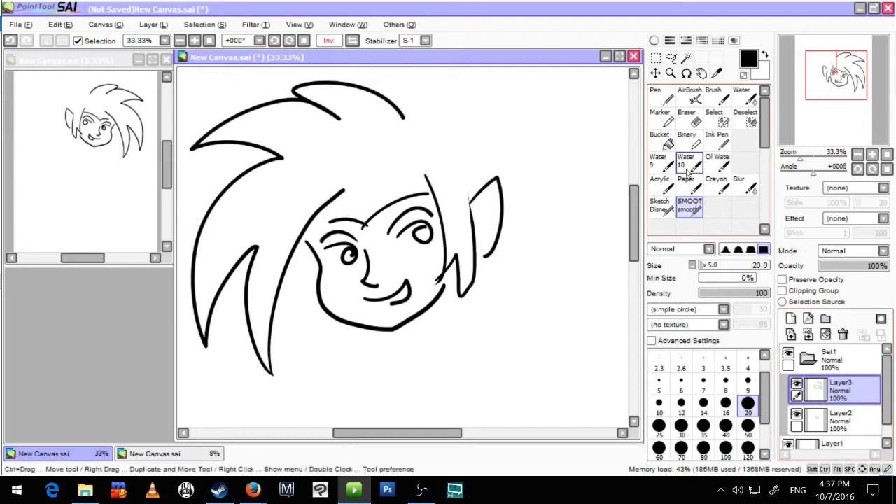
Step: Try moving only the facial features layer within the set, and undo the move
click(657, 73)
mouse_move(511, 262)
mouse_down()
mouse_move(470, 274)
mouse_move(488, 220)
mouse_move(470, 353)
mouse_move(443, 224)
mouse_move(484, 266)
mouse_move(507, 254)
mouse_up()
click(844, 421)
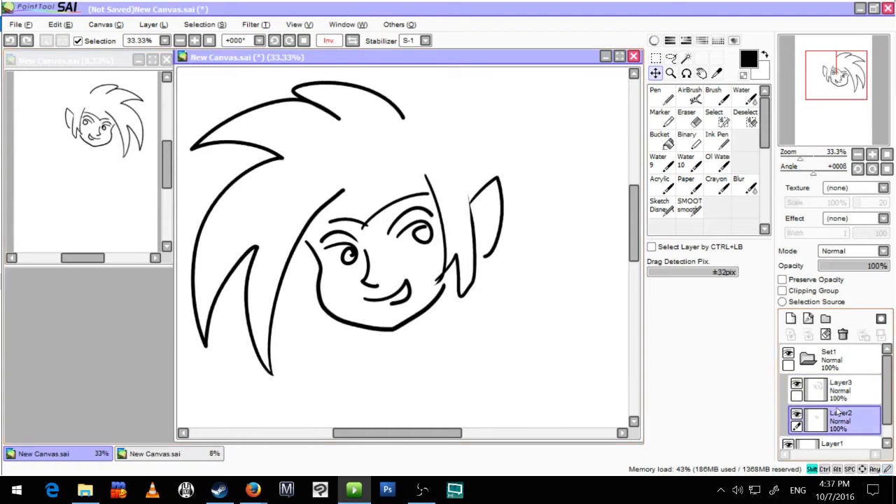
click(796, 396)
drag(452, 331, 482, 320)
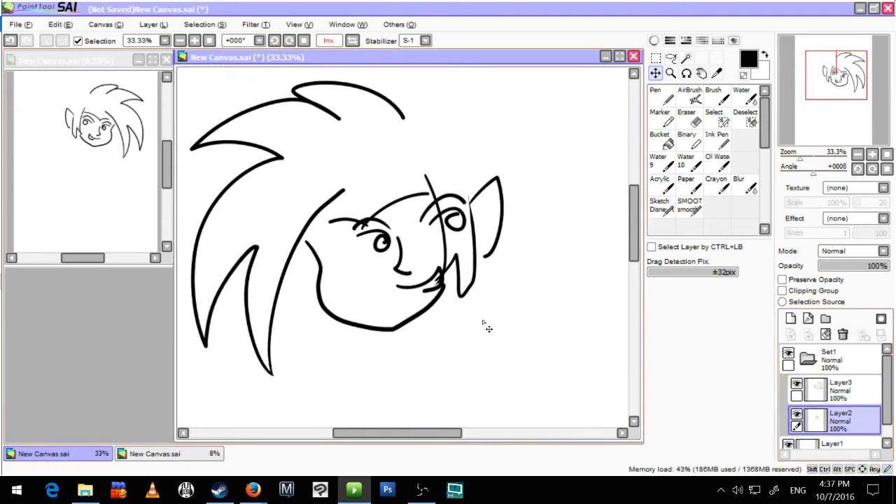
key(ctrl+z)
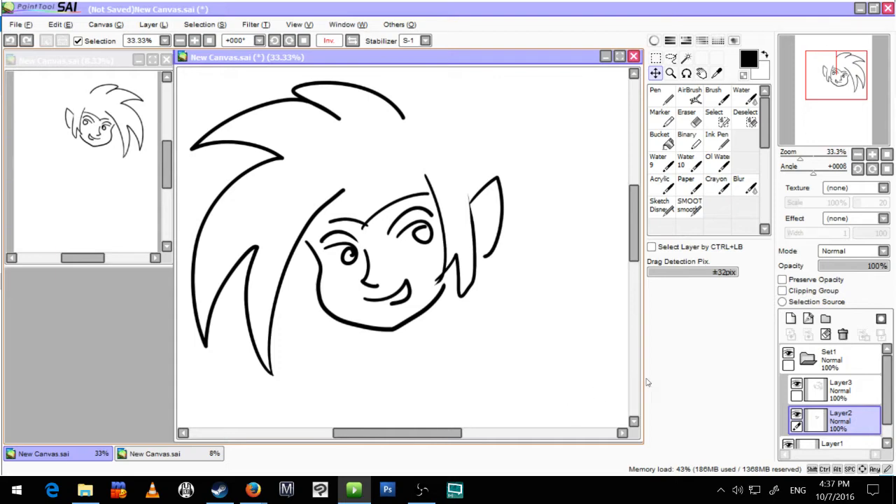
Step: Select the layer set and move the whole drawing as one unit
click(831, 368)
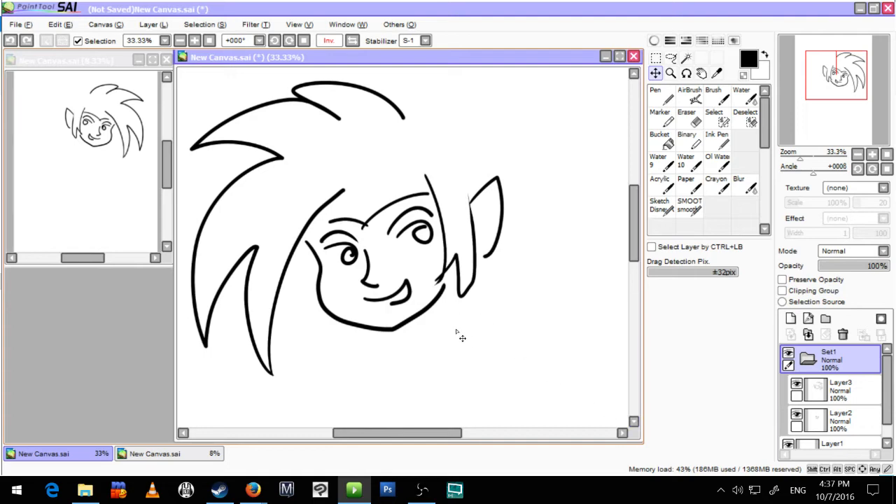
mouse_move(446, 324)
mouse_down()
mouse_move(480, 310)
mouse_move(399, 351)
mouse_move(474, 340)
mouse_move(479, 356)
mouse_move(444, 334)
mouse_move(457, 315)
mouse_up()
scroll(452, 354, down, 1)
scroll(446, 349, down, 1)
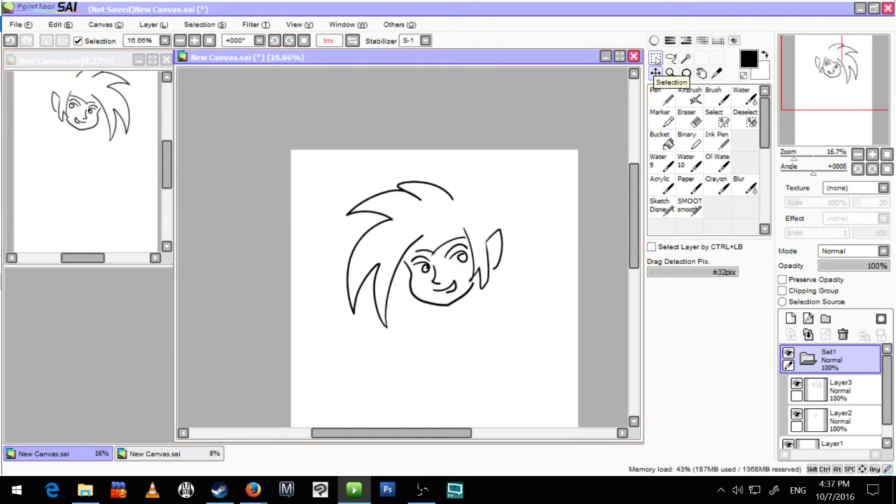
Step: Rotate the whole layer set clockwise with the Rotate transform and apply it
key(ctrl+t)
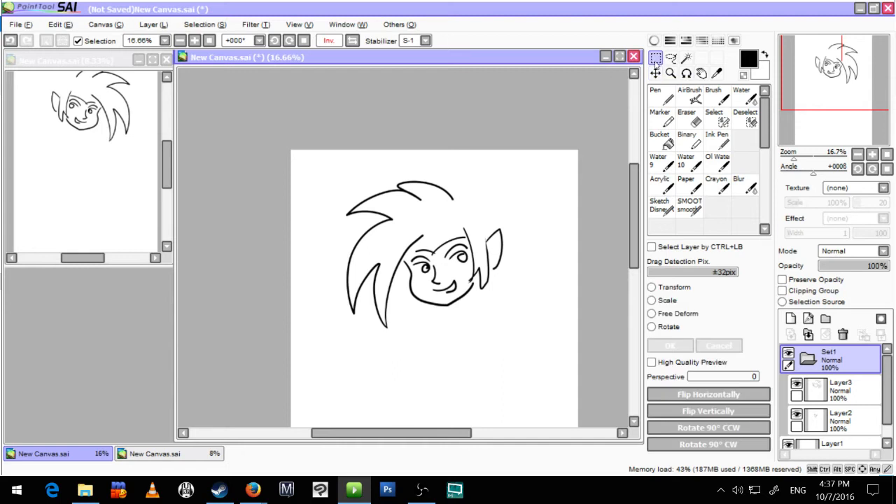
click(653, 301)
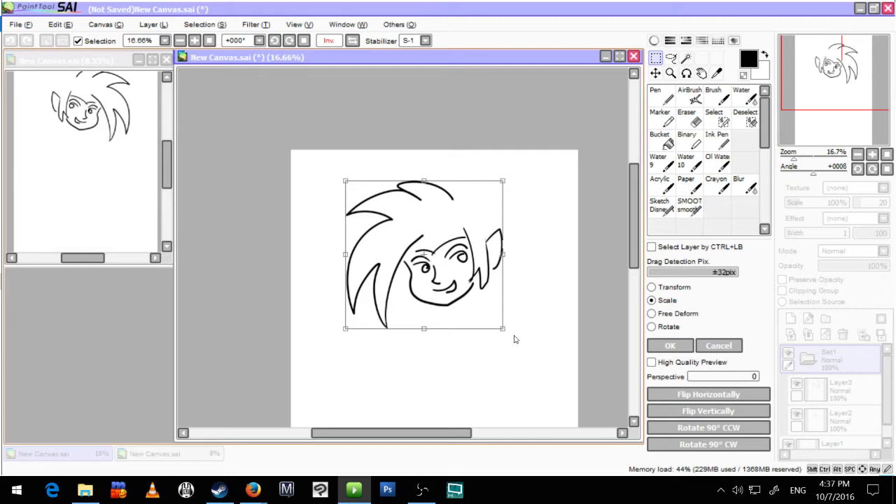
click(652, 326)
mouse_move(529, 350)
mouse_down()
mouse_move(544, 330)
mouse_move(474, 376)
mouse_up()
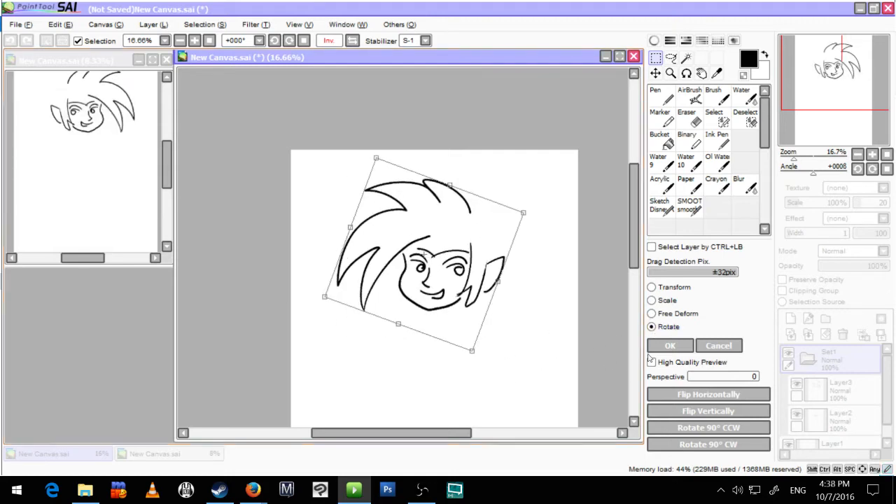
click(668, 348)
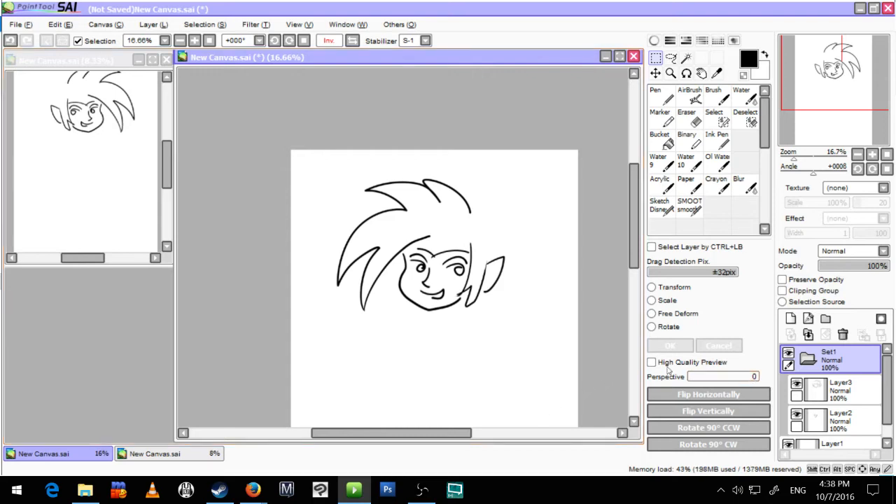
Step: Draw a small spiky tuft beside the jaw on the hair and face outline layer, using the SMOOT smooth pen
click(840, 390)
shift+click(841, 420)
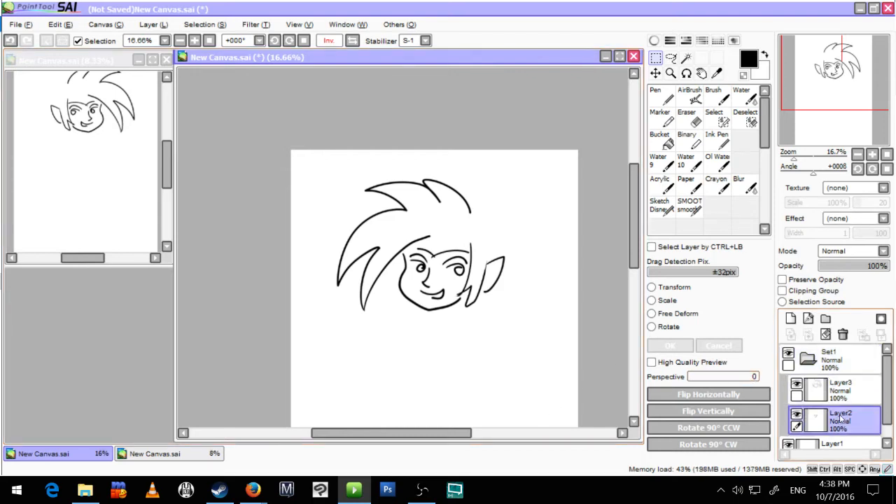
click(844, 398)
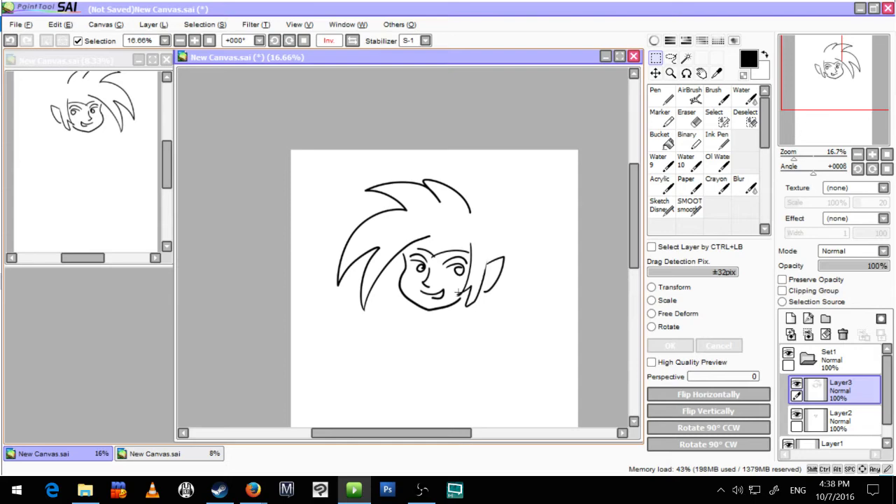
scroll(403, 281, up, 2)
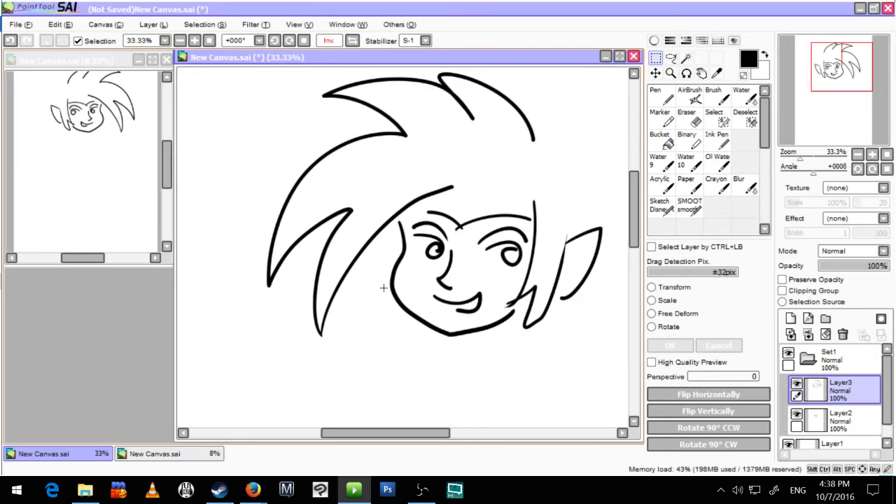
drag(372, 281, 402, 257)
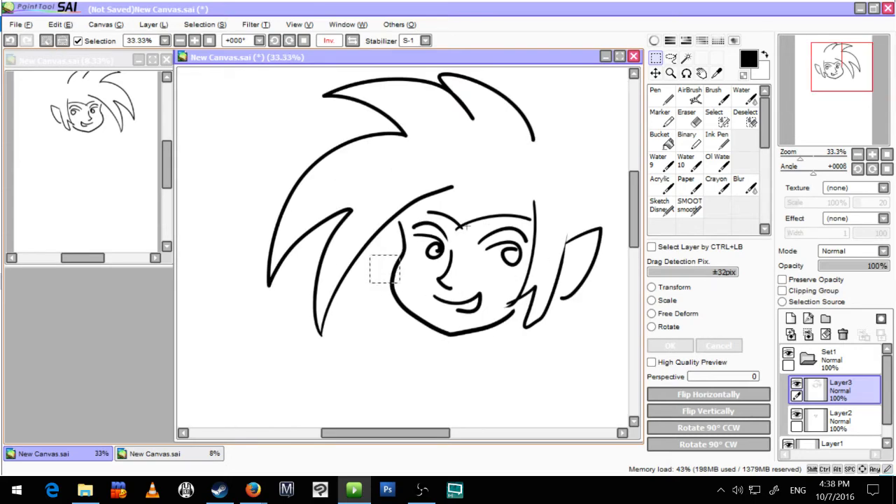
key(ctrl+z)
click(690, 207)
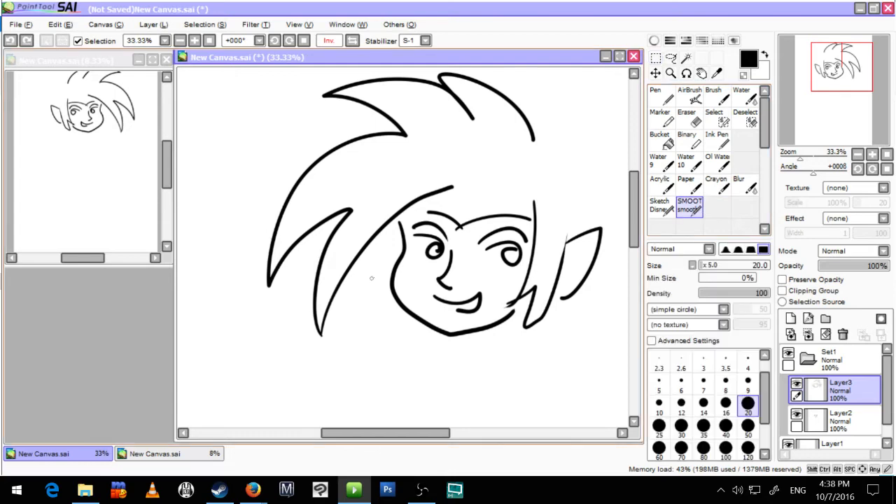
mouse_move(371, 278)
mouse_down()
mouse_move(400, 255)
mouse_move(372, 278)
mouse_move(389, 299)
mouse_up()
Step: Extend the hairline across the forehead, add a small oval jewel below it, and draw the inner ear detail
key(space)
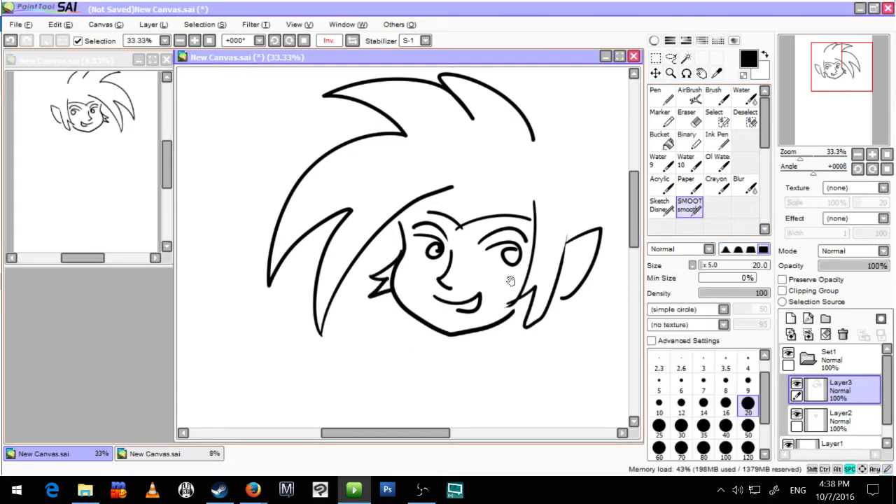
drag(497, 226, 437, 271)
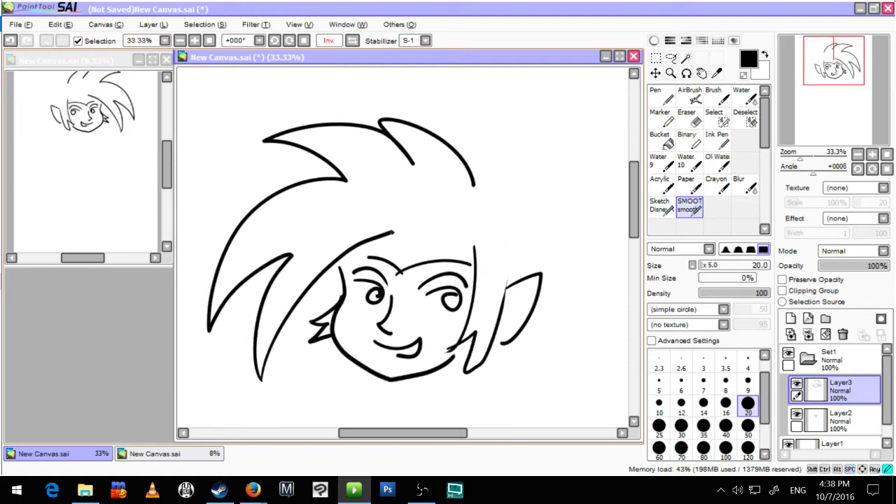
drag(392, 232, 469, 228)
mouse_move(404, 243)
mouse_down()
mouse_move(405, 269)
mouse_move(407, 245)
mouse_up()
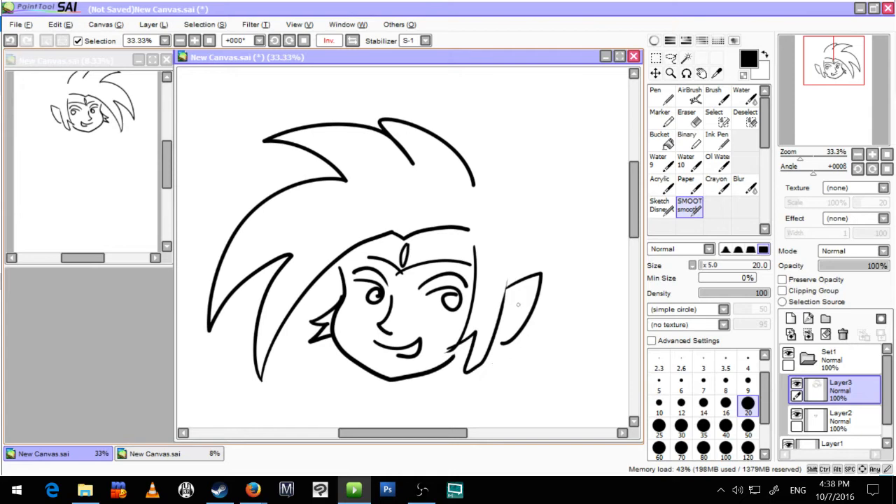
drag(532, 287, 509, 308)
Step: Draw the back of the head down to the ear and add a tied hair bun on top
scroll(490, 379, down, 1)
key(space)
drag(475, 376, 408, 365)
mouse_move(424, 225)
mouse_down()
mouse_move(435, 229)
mouse_move(459, 306)
mouse_up()
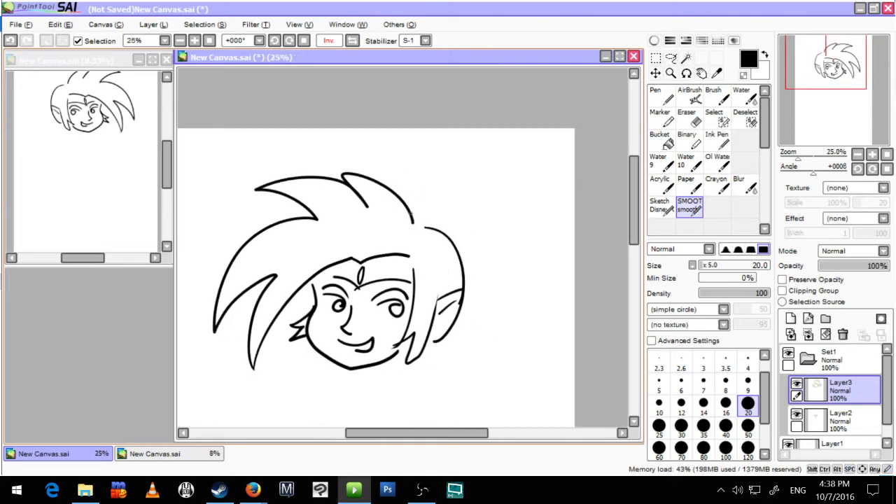
drag(421, 216, 449, 237)
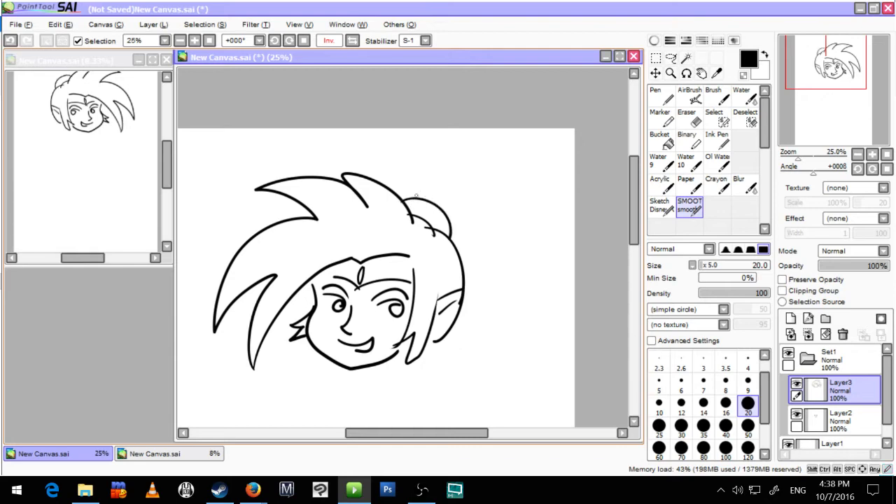
mouse_move(419, 200)
mouse_down()
mouse_move(426, 187)
mouse_move(449, 209)
mouse_move(473, 206)
mouse_move(442, 212)
mouse_up()
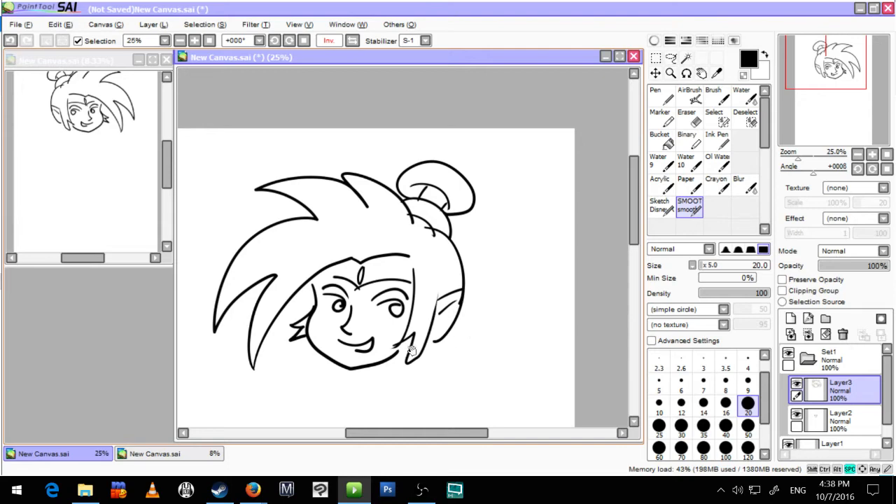
Step: Delete all the layers inside the set and add one fresh empty layer to it
drag(413, 351, 465, 292)
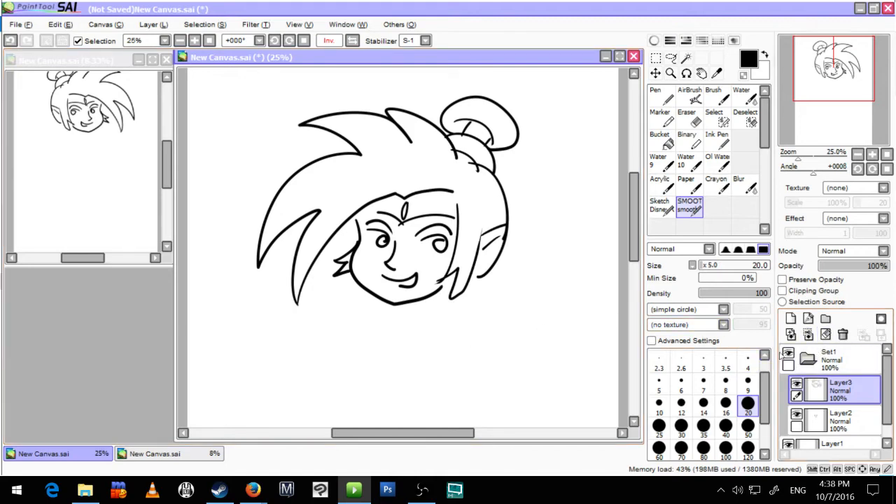
click(843, 336)
click(843, 336)
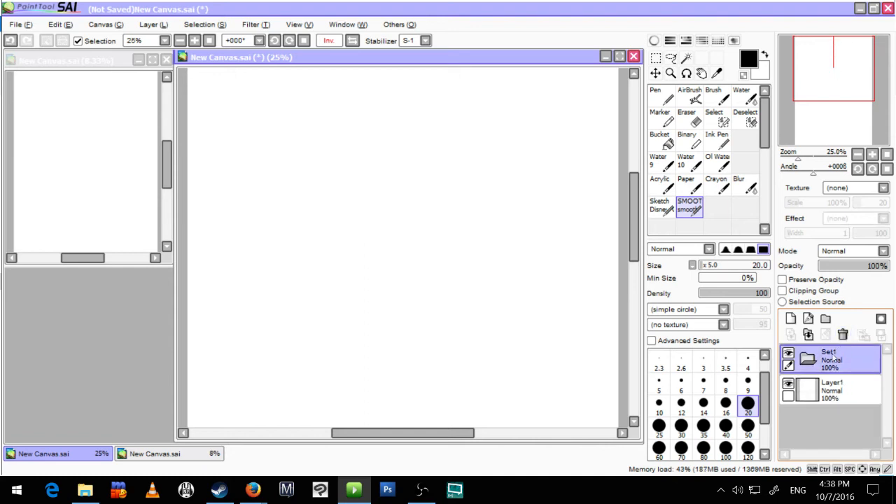
click(790, 319)
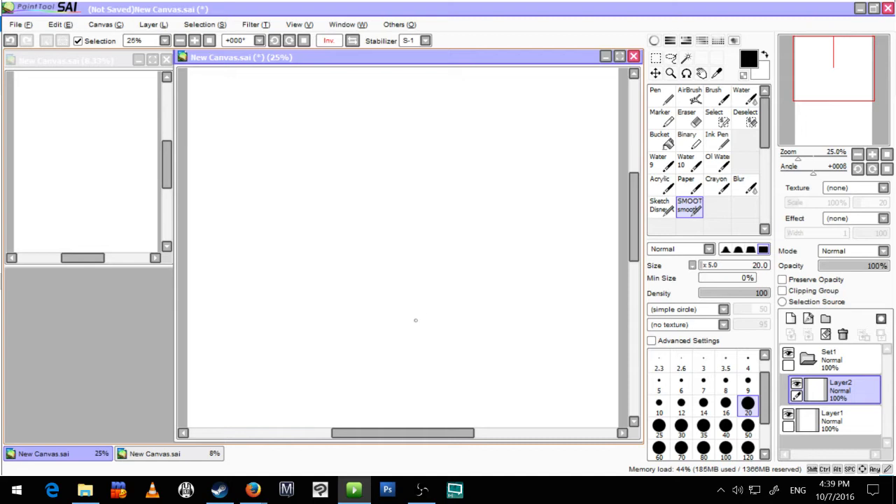
Step: Draw two tapered curved strokes one below the other on the empty layer, redrawing the lower one slightly longer
scroll(411, 290, up, 1)
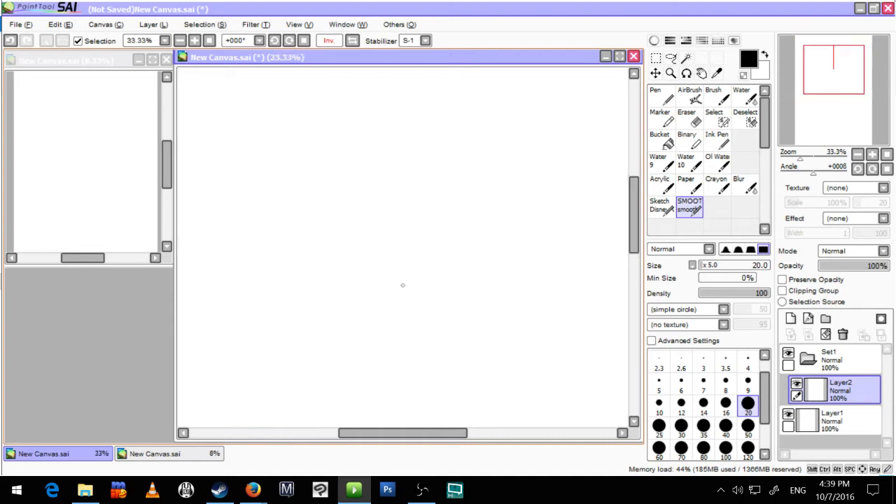
scroll(372, 292, up, 1)
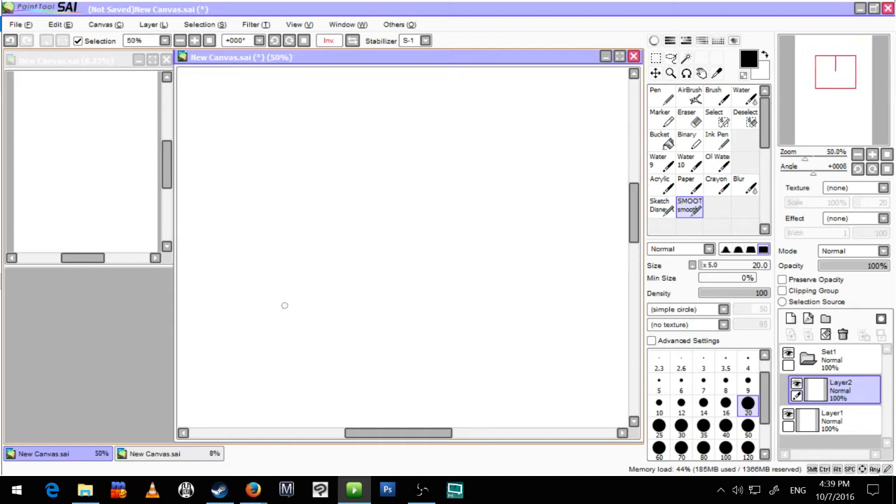
mouse_move(274, 327)
mouse_down()
mouse_move(356, 261)
mouse_move(469, 249)
mouse_up()
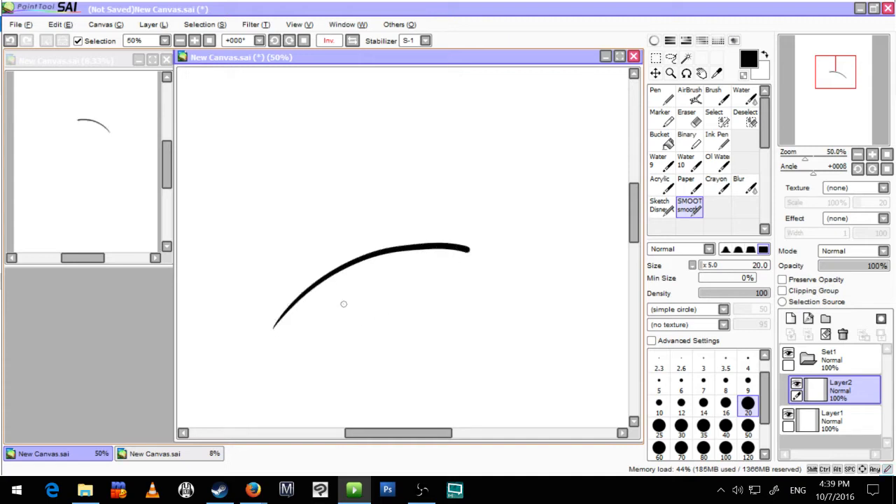
mouse_move(327, 308)
mouse_down()
mouse_move(434, 275)
mouse_move(516, 297)
mouse_up()
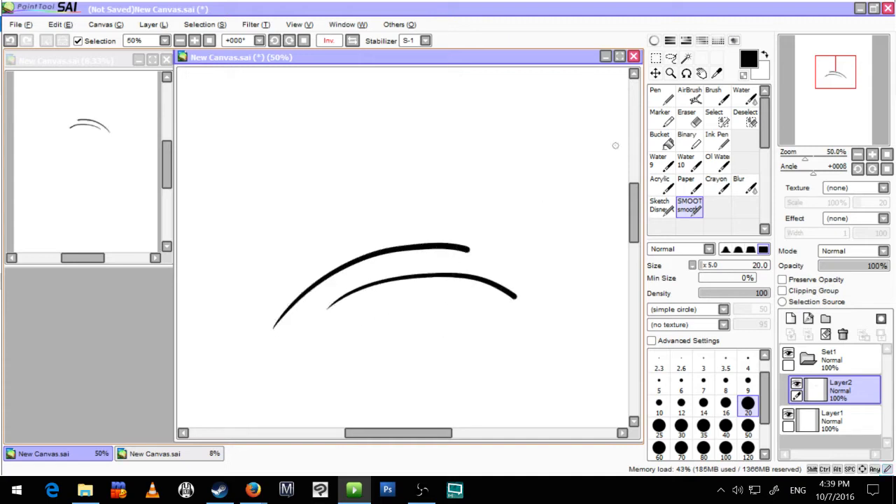
key(ctrl+z)
mouse_move(320, 319)
mouse_down()
mouse_move(484, 282)
mouse_move(527, 305)
mouse_up()
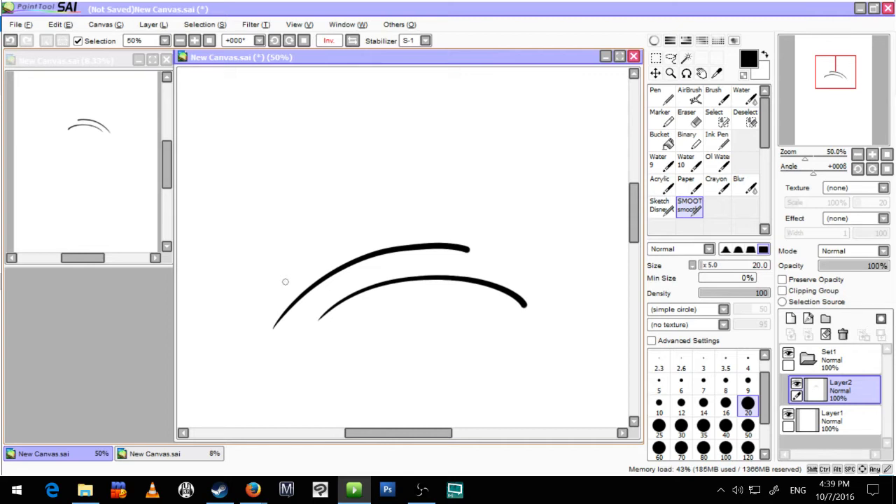
Step: Draw two thick rising strokes one above the other over the existing curves for comparison
mouse_move(284, 281)
mouse_down()
mouse_move(376, 236)
mouse_move(490, 218)
mouse_up()
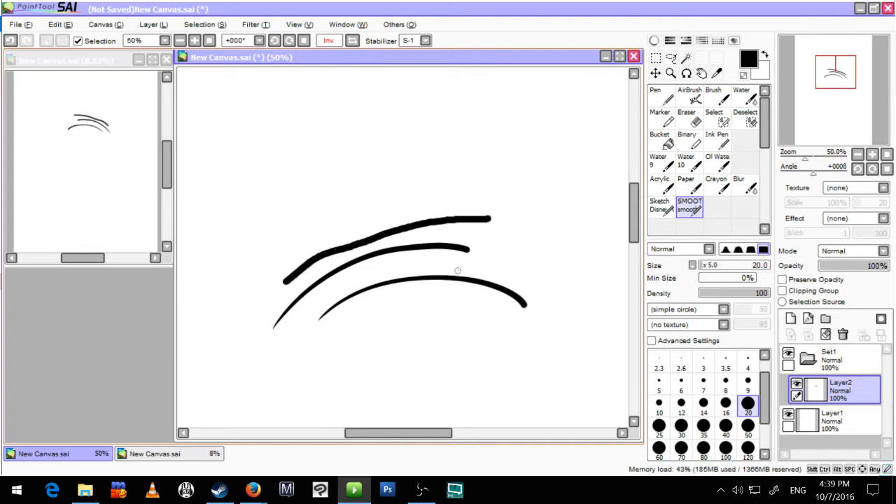
scroll(352, 224, up, 3)
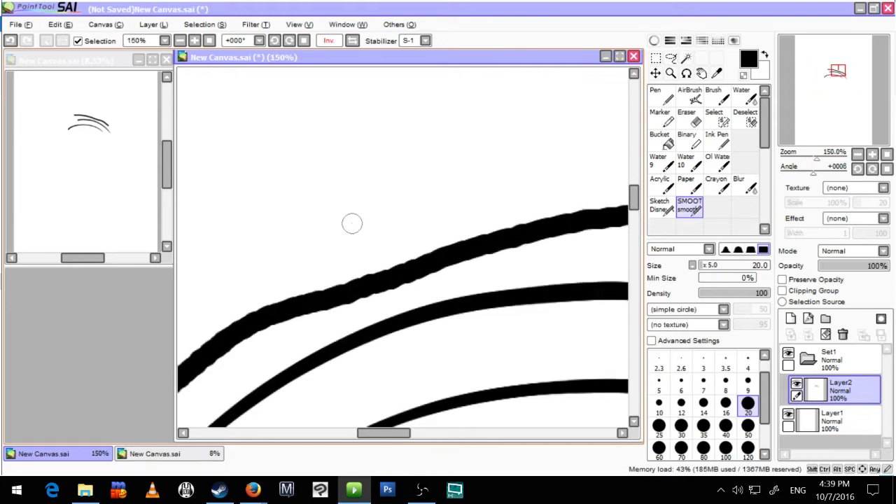
scroll(352, 223, down, 3)
mouse_move(299, 243)
mouse_down()
mouse_move(427, 187)
mouse_move(450, 187)
mouse_up()
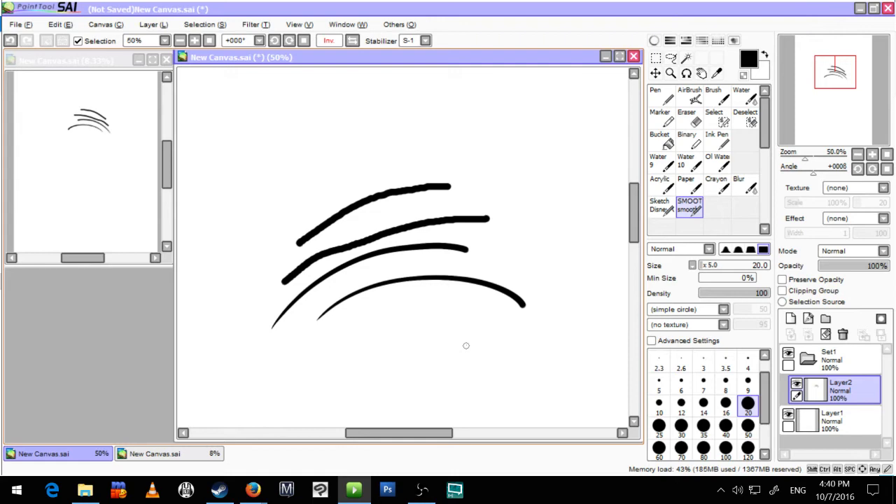
Step: Undo all the strokes on the layer so it is empty
key(ctrl+z)
key(ctrl+z)
key(ctrl+z)
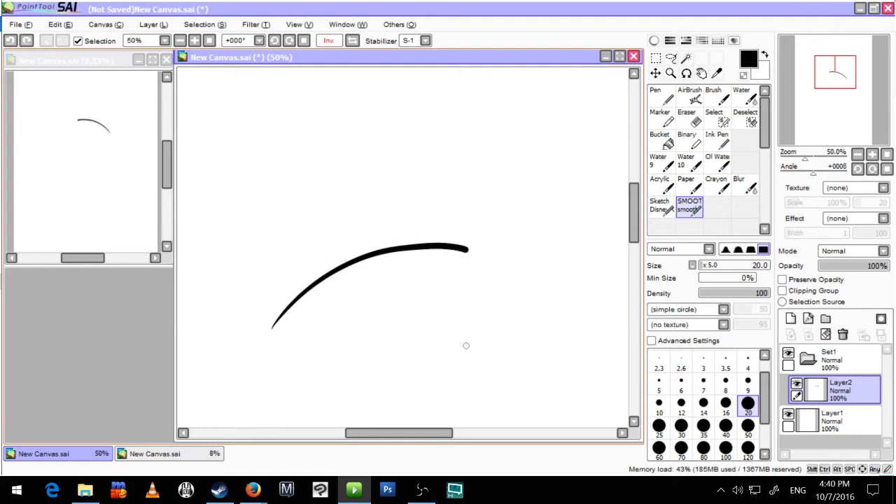
key(ctrl+z)
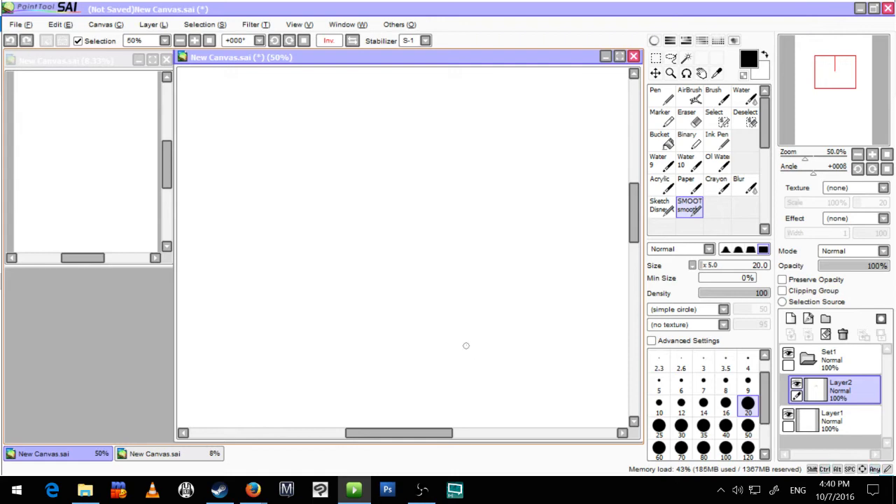
Step: Set the Stabilizer to 0 and try three separate test strokes, undoing each one
click(426, 40)
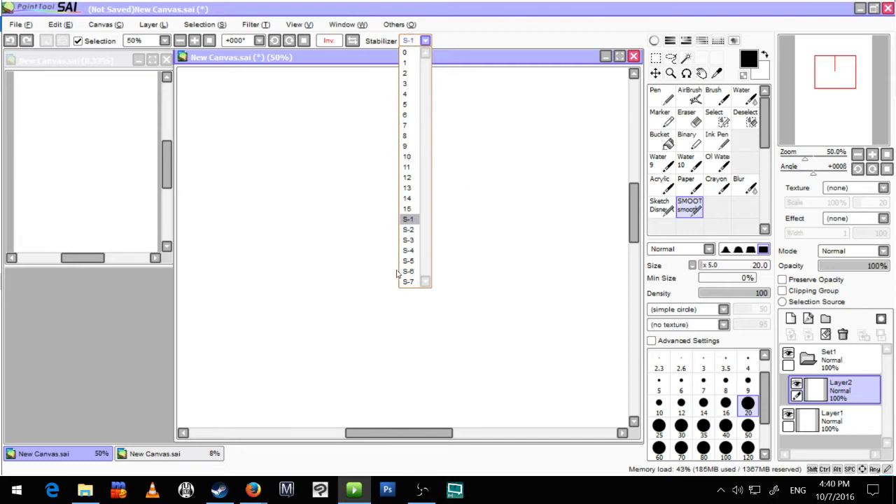
click(409, 53)
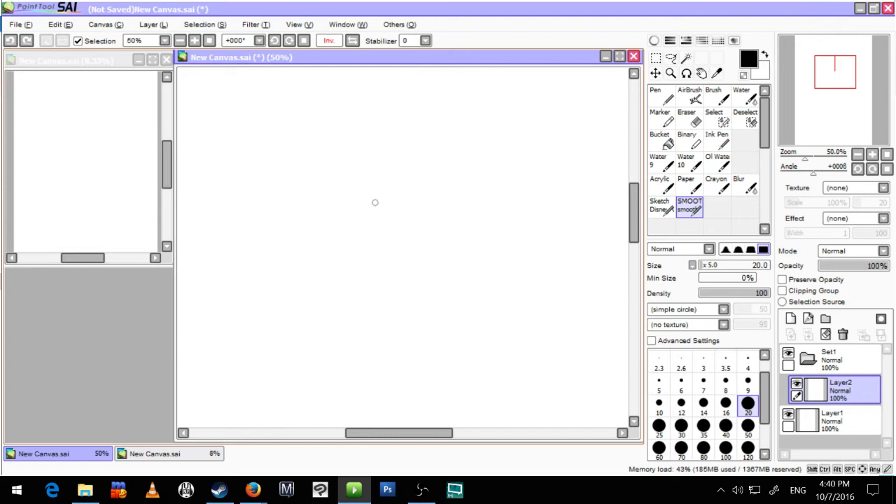
mouse_move(362, 268)
mouse_down()
mouse_move(392, 224)
mouse_move(532, 211)
mouse_move(511, 200)
mouse_move(480, 137)
mouse_move(364, 249)
mouse_move(319, 226)
mouse_move(303, 272)
mouse_up()
key(ctrl+z)
mouse_move(381, 248)
mouse_down()
mouse_move(340, 234)
mouse_move(412, 252)
mouse_move(446, 280)
mouse_move(533, 295)
mouse_move(355, 354)
mouse_move(292, 309)
mouse_move(387, 365)
mouse_move(320, 221)
mouse_up()
key(ctrl+z)
mouse_move(280, 328)
mouse_down()
mouse_move(488, 226)
mouse_move(495, 231)
mouse_up()
key(ctrl+z)
Step: Draw two rising curves and a bent S-shaped stroke crossing them without stabilization, and undo all three
drag(266, 343, 532, 203)
mouse_move(310, 329)
mouse_down()
mouse_move(432, 269)
mouse_move(514, 258)
mouse_up()
mouse_move(273, 288)
mouse_down()
mouse_move(474, 221)
mouse_move(458, 303)
mouse_up()
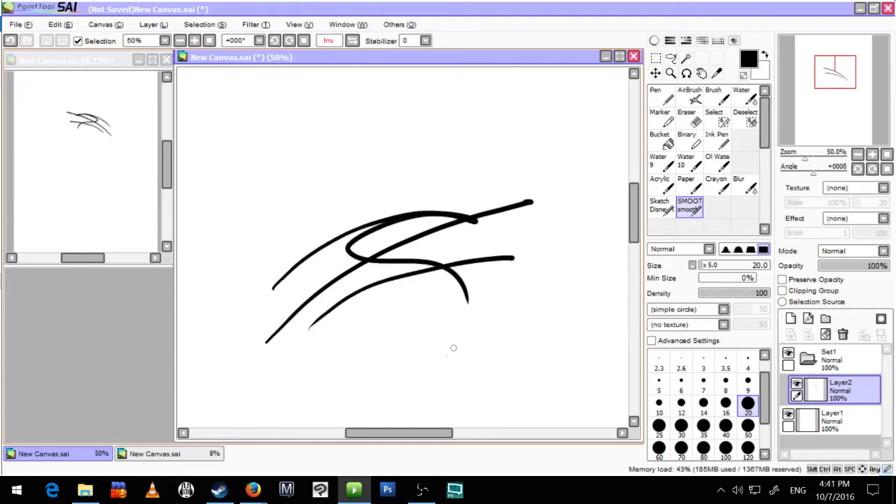
key(ctrl+z)
key(ctrl+z)
key(ctrl+z)
key(ctrl+z)
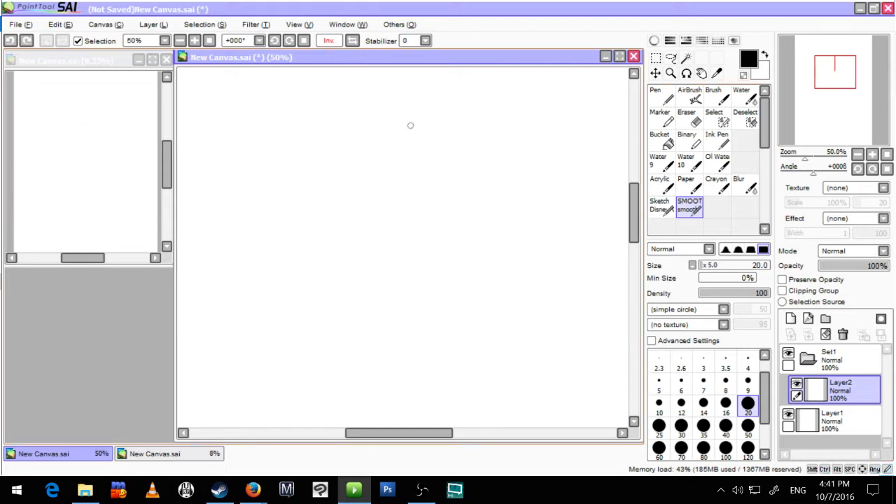
Step: Set the Stabilizer to S-7 and draw a diagonal stroke, a looping scribble, a wide arc and a looped curve
click(426, 41)
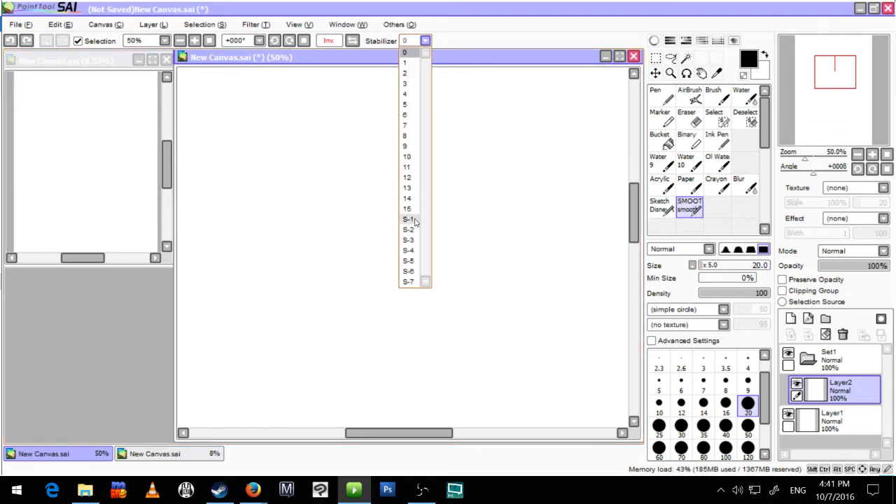
click(409, 281)
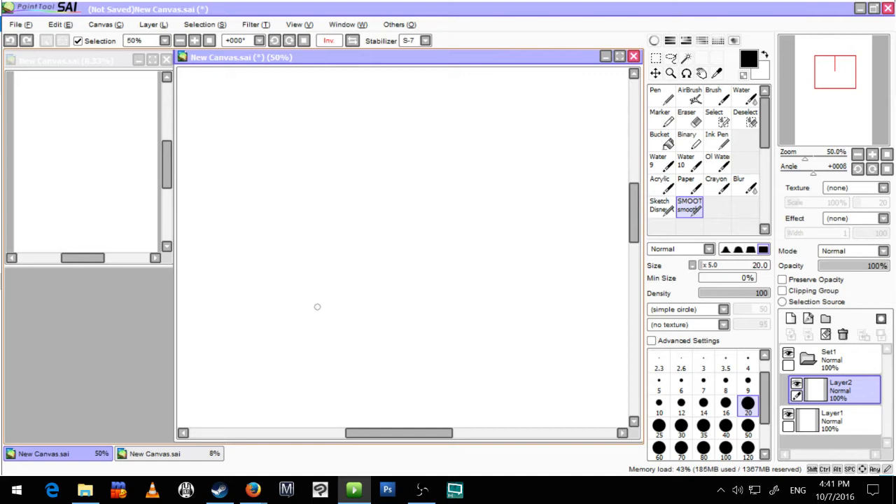
mouse_move(283, 344)
mouse_down()
mouse_move(398, 242)
mouse_move(471, 202)
mouse_up()
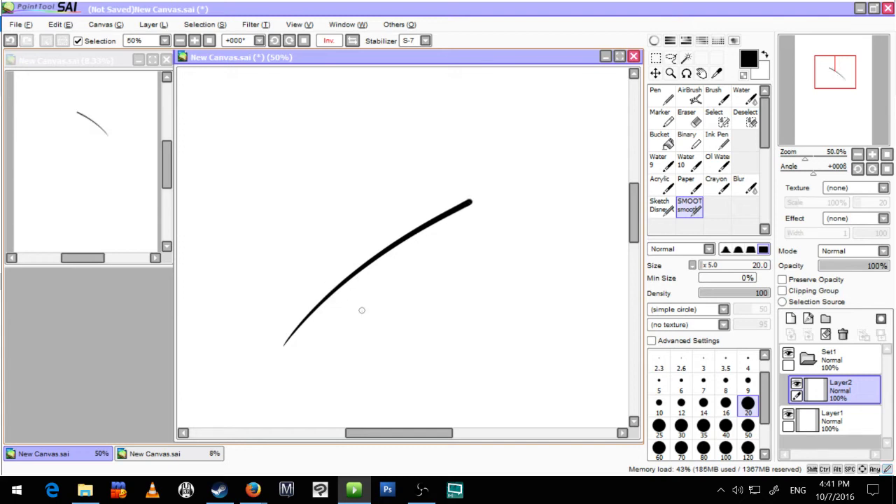
mouse_move(361, 311)
mouse_down()
mouse_move(319, 255)
mouse_move(397, 258)
mouse_move(441, 234)
mouse_move(421, 290)
mouse_move(525, 328)
mouse_move(352, 325)
mouse_up()
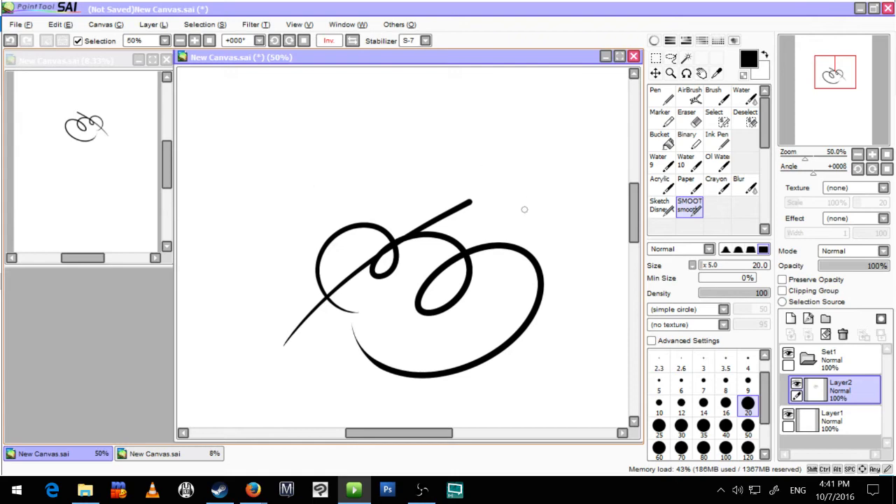
mouse_move(525, 210)
mouse_down()
mouse_move(466, 161)
mouse_move(341, 160)
mouse_move(274, 245)
mouse_move(283, 301)
mouse_up()
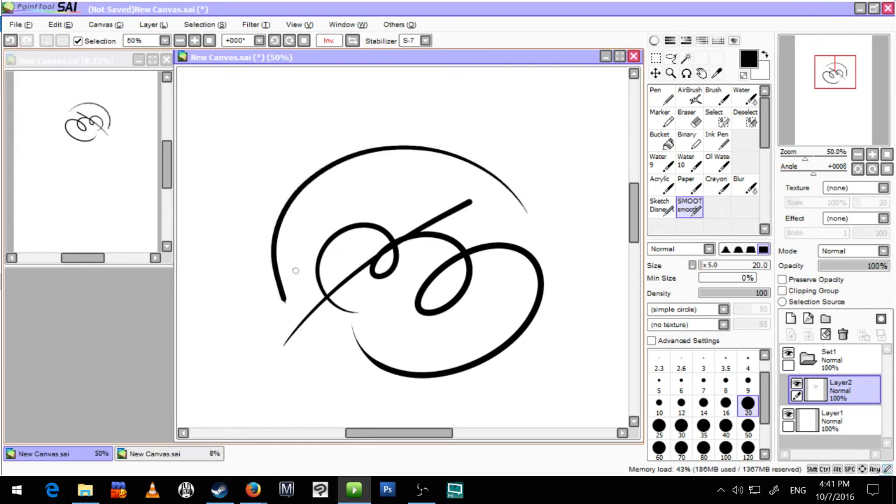
mouse_move(300, 270)
mouse_down()
mouse_move(303, 250)
mouse_move(432, 230)
mouse_move(400, 213)
mouse_move(518, 269)
mouse_up()
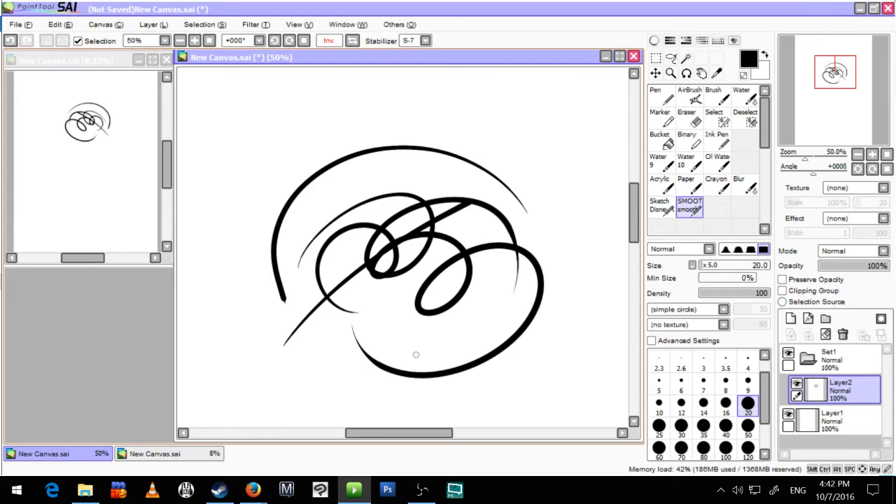
Step: Undo every stroke drawn with the S-7 stabilizer
key(ctrl+z)
key(ctrl+z)
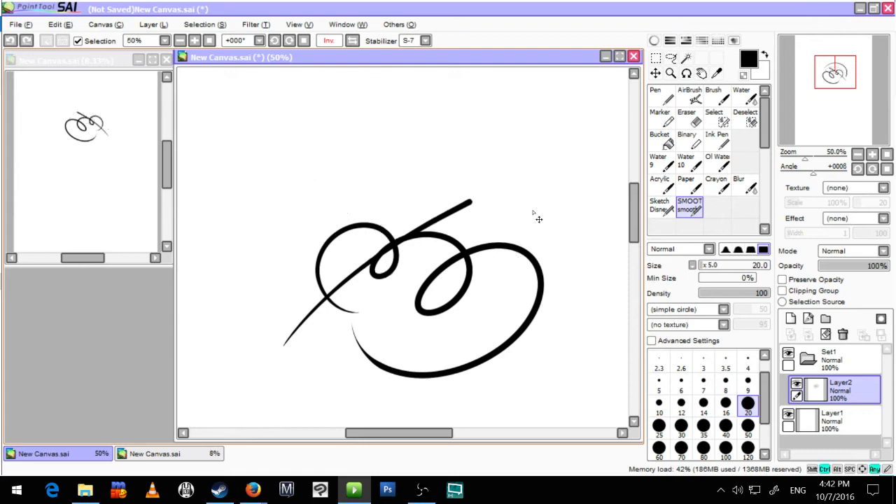
key(ctrl+z)
key(ctrl+z)
key(ctrl+z)
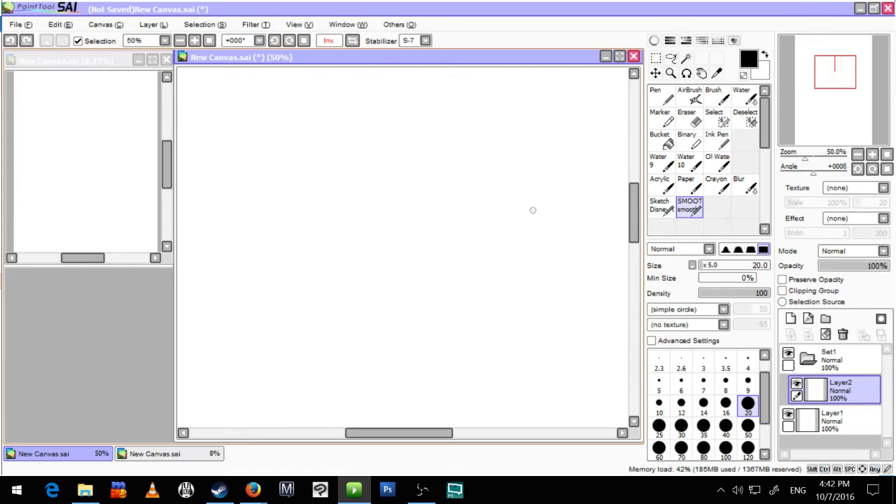
Step: Set the Stabilizer to S-1, try one looping stroke in the middle of the canvas and undo it
click(425, 41)
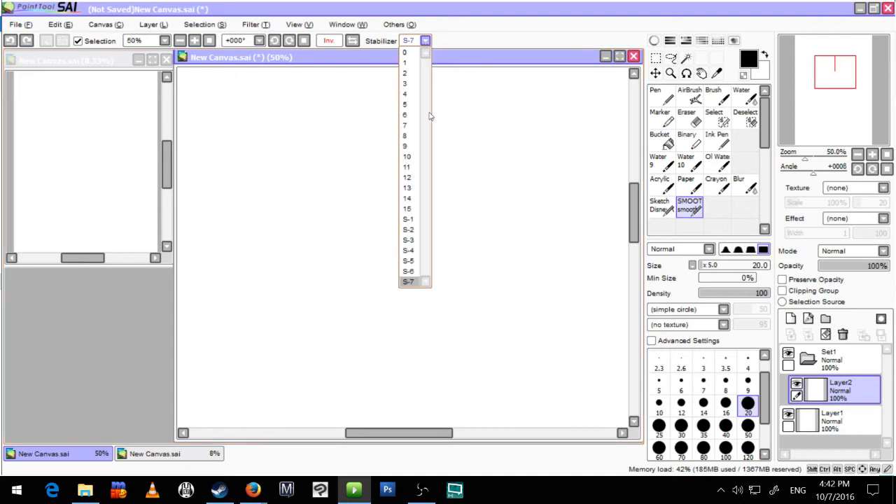
click(408, 219)
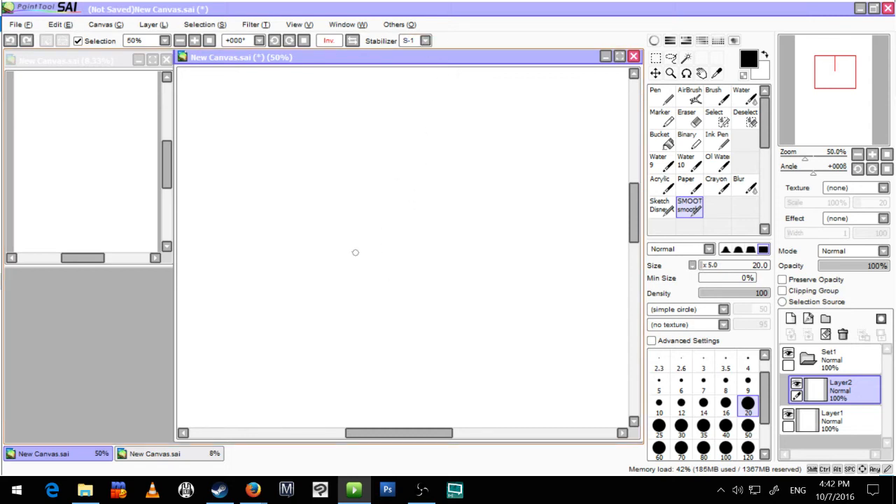
mouse_move(361, 276)
mouse_down()
mouse_move(347, 245)
mouse_move(402, 234)
mouse_move(371, 345)
mouse_up()
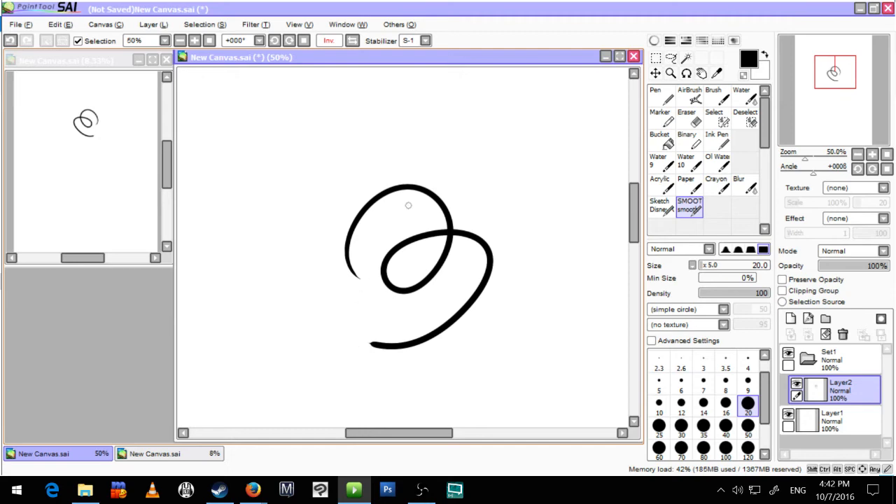
key(ctrl+z)
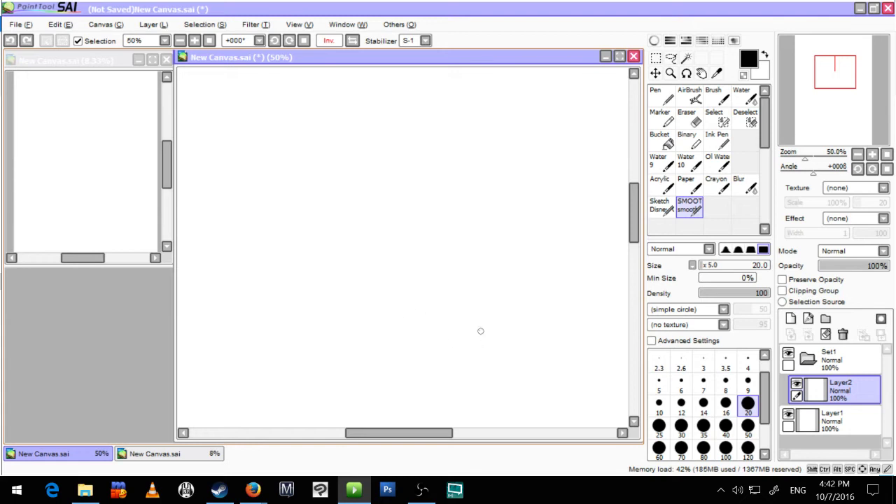
Step: Add a new linework layer inside the set and draw a long wavy line on it with the size 8 linework Pen
click(808, 319)
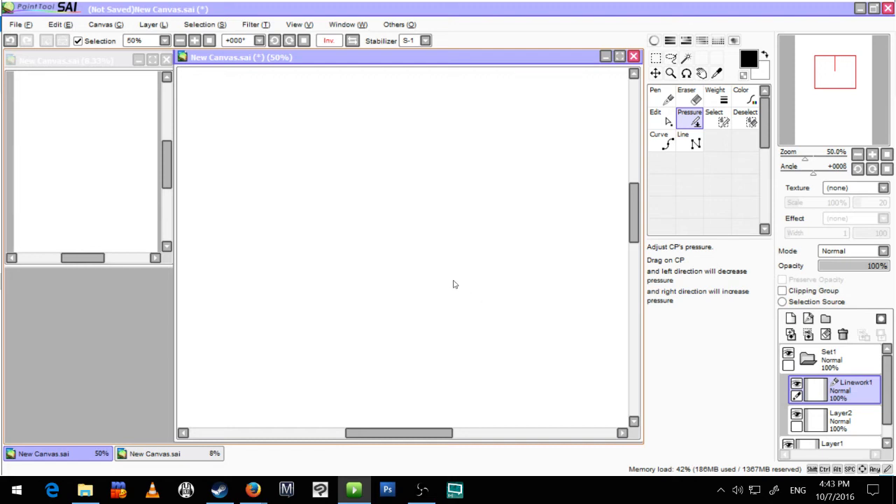
click(661, 97)
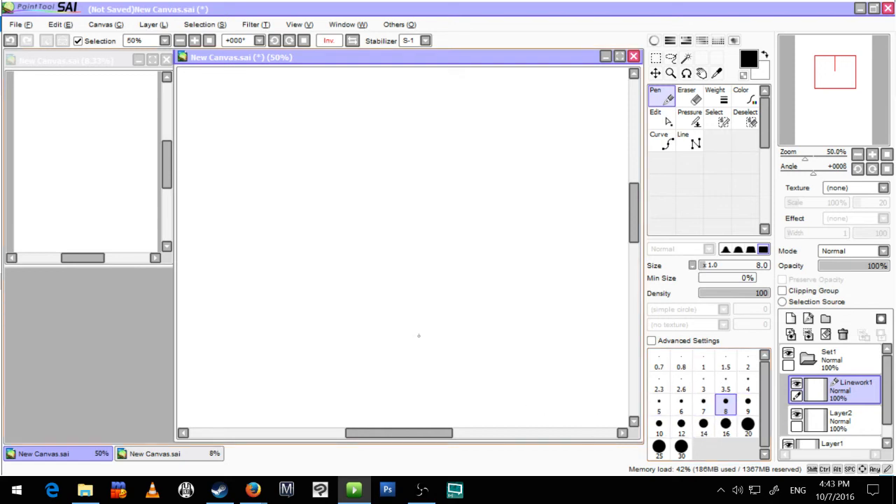
mouse_move(323, 306)
mouse_down()
mouse_move(316, 285)
mouse_move(362, 216)
mouse_move(376, 271)
mouse_move(446, 267)
mouse_move(421, 196)
mouse_move(500, 181)
mouse_move(500, 267)
mouse_move(551, 200)
mouse_up()
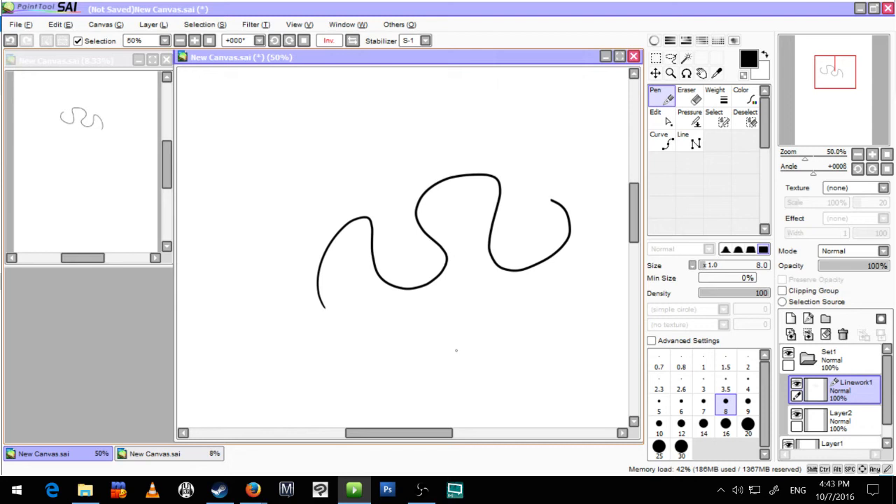
Step: Reshape the middle bend of the wavy line by moving its control point
scroll(441, 261, up, 5)
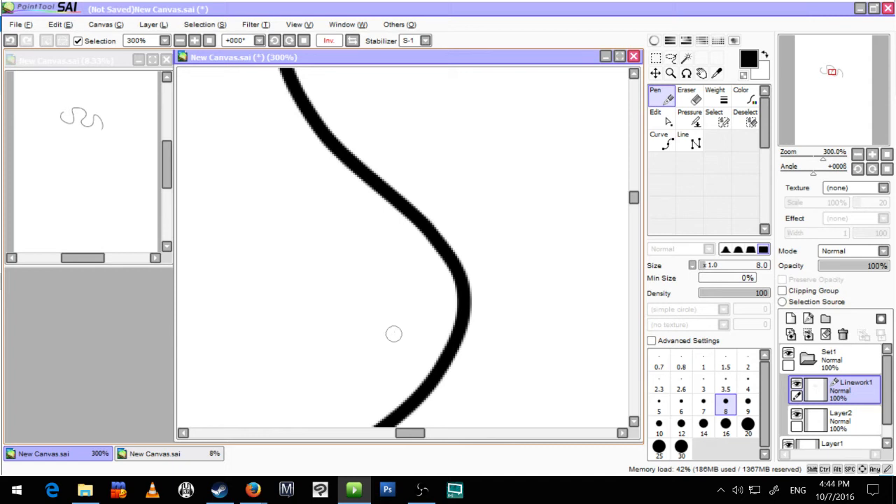
drag(336, 236, 362, 353)
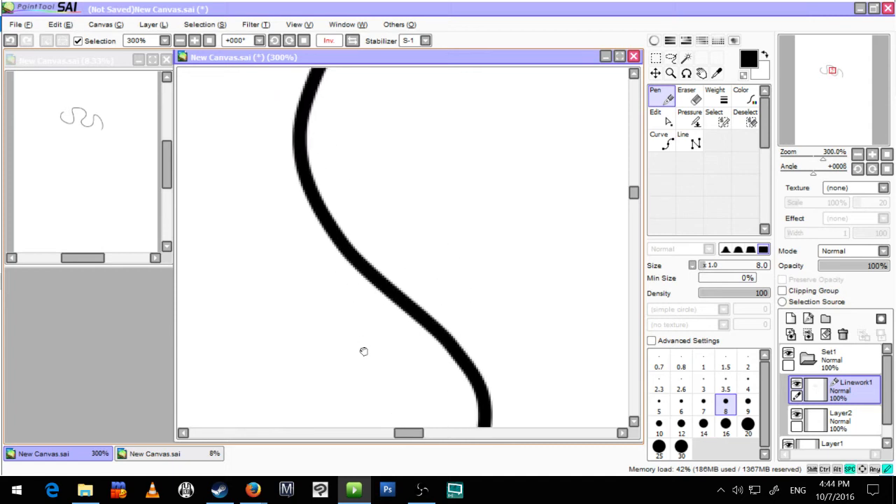
scroll(405, 325, down, 1)
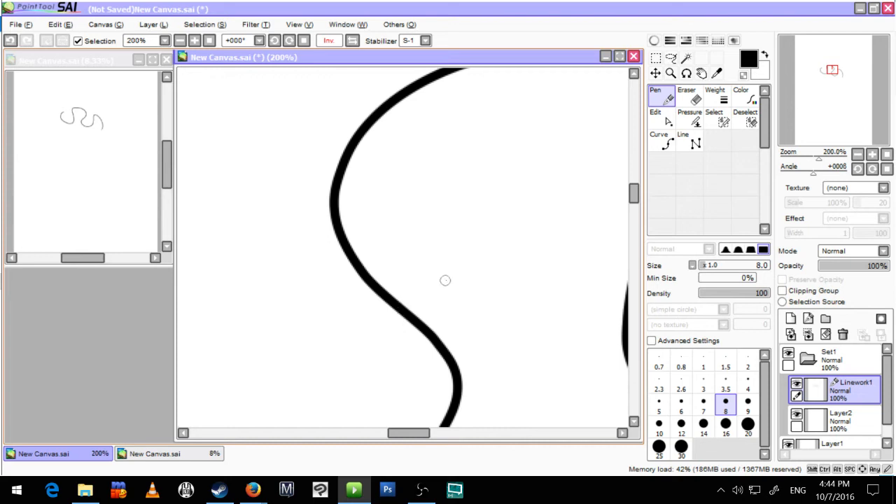
key(space)
key(space)
key(ctrl)
key(ctrl)
key(ctrl)
mouse_move(366, 282)
mouse_down()
mouse_move(378, 266)
mouse_move(346, 316)
mouse_move(453, 230)
mouse_move(357, 308)
mouse_move(393, 284)
mouse_move(360, 296)
mouse_move(362, 314)
mouse_up()
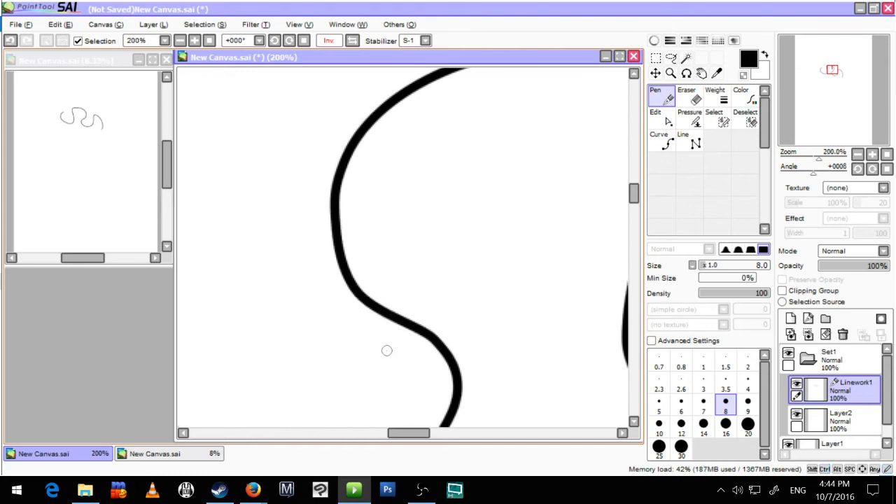
mouse_move(359, 294)
mouse_down()
mouse_move(353, 289)
mouse_move(381, 304)
mouse_move(360, 295)
mouse_up()
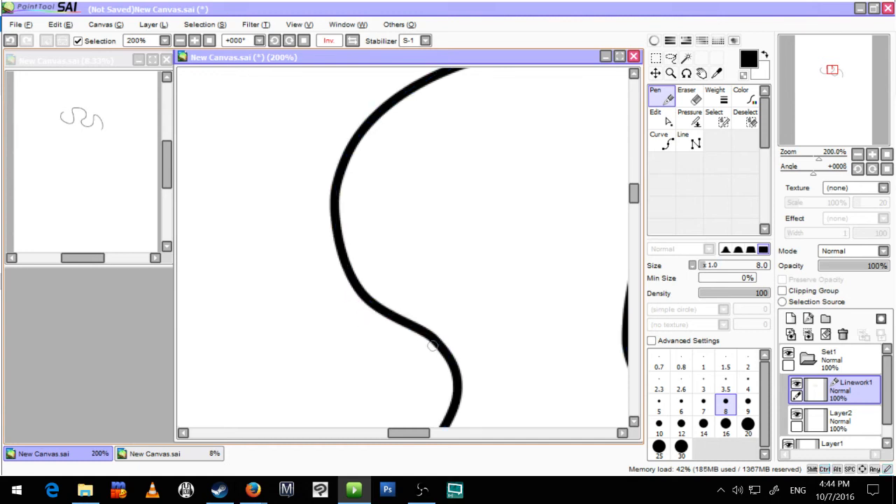
Step: Undo the reshaping and the wavy line, keeping the empty linework layer
scroll(432, 346, down, 4)
key(ctrl+z)
key(ctrl+z)
key(ctrl+z)
key(ctrl+z)
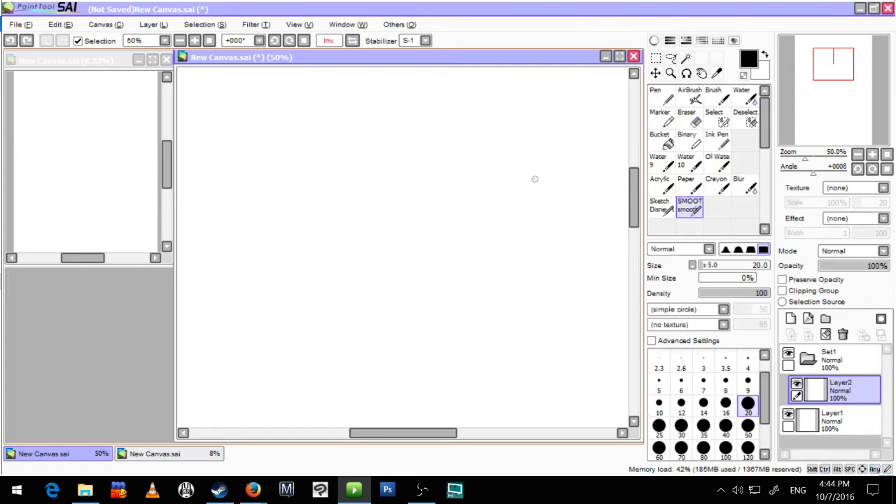
key(ctrl+y)
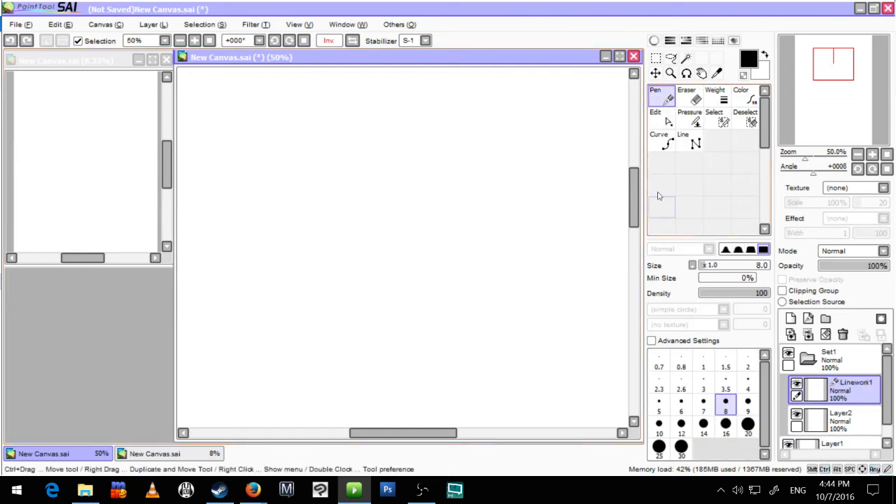
Step: Draw a wide U-shaped curve in the middle of the canvas with the size 20 Curve tool
click(665, 146)
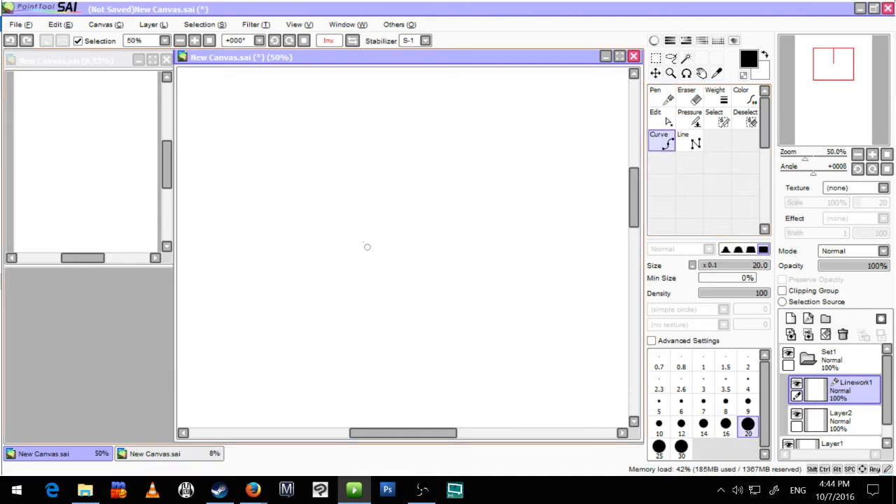
click(343, 170)
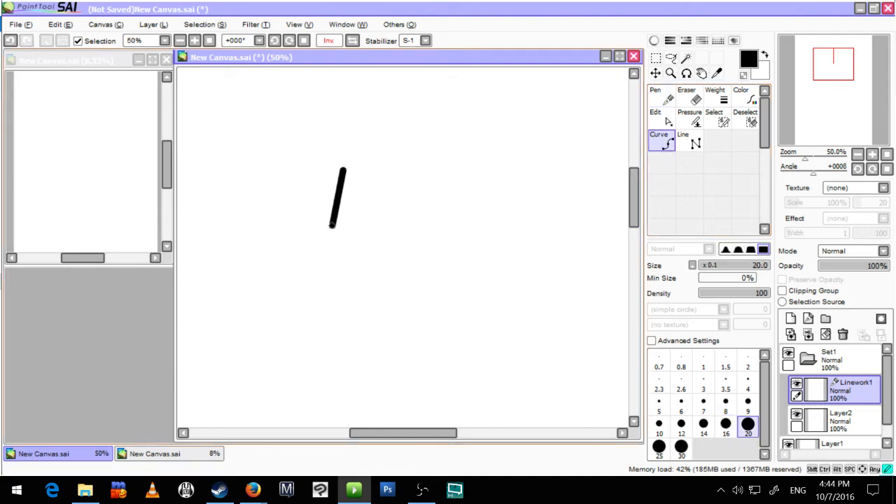
click(332, 226)
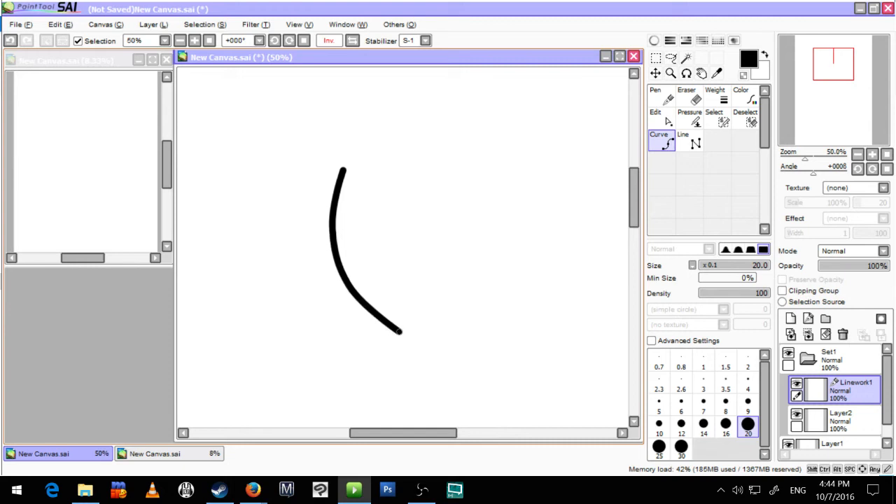
click(406, 334)
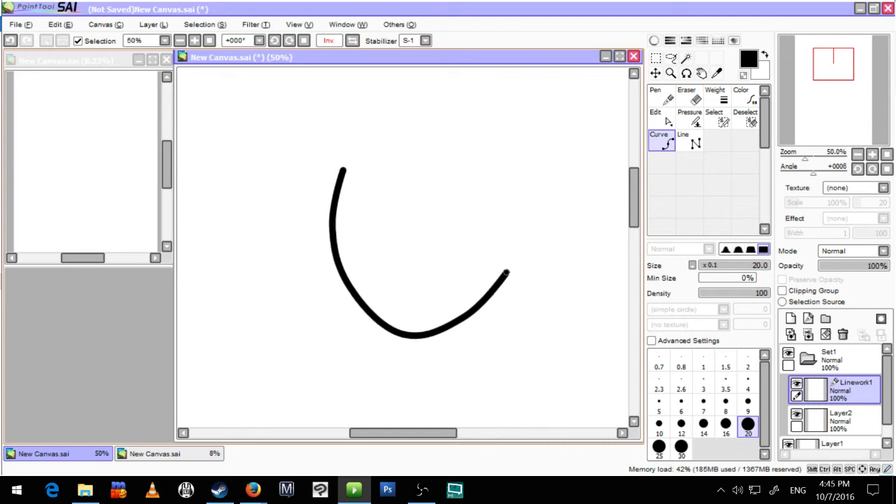
click(510, 263)
key(Return)
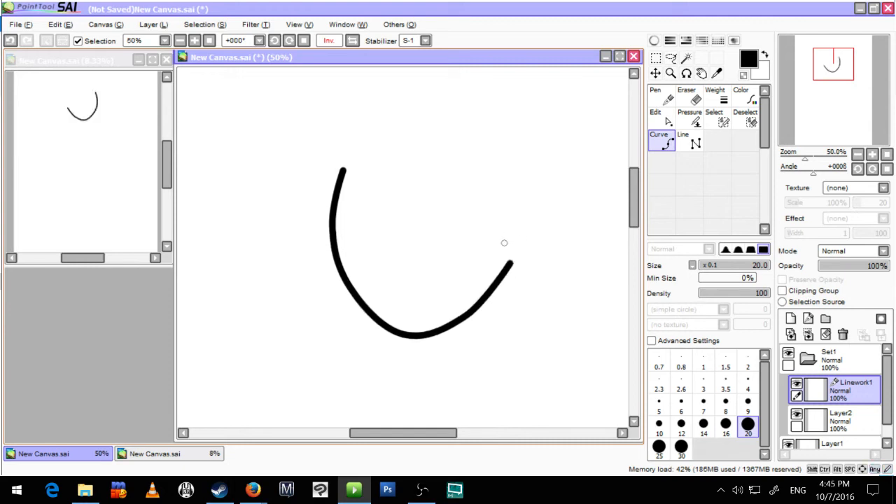
Step: Add two short straight legs beneath the U-shaped curve with the size 9 Line tool
click(690, 142)
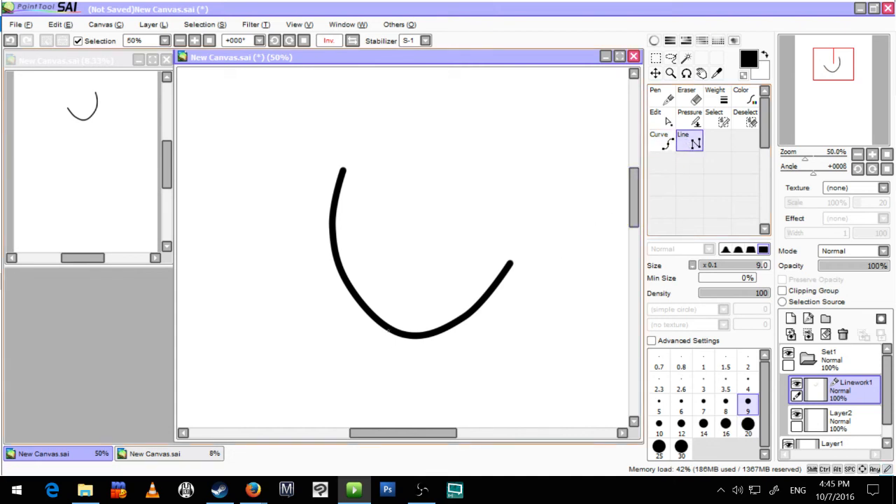
click(389, 331)
click(380, 380)
key(Return)
click(459, 324)
click(464, 375)
key(Return)
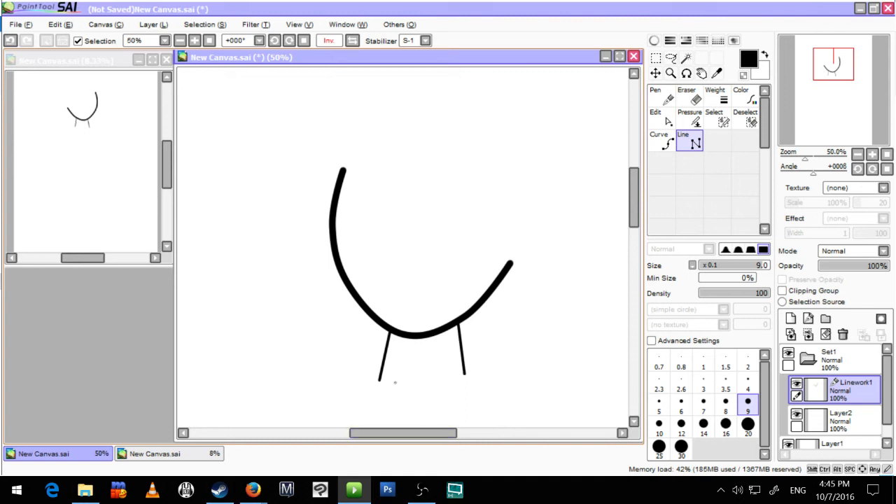
Step: Try to bend the left leg outward with control points and undo the changes
key(ctrl)
mouse_move(386, 362)
mouse_down()
mouse_move(366, 344)
mouse_move(379, 346)
mouse_up()
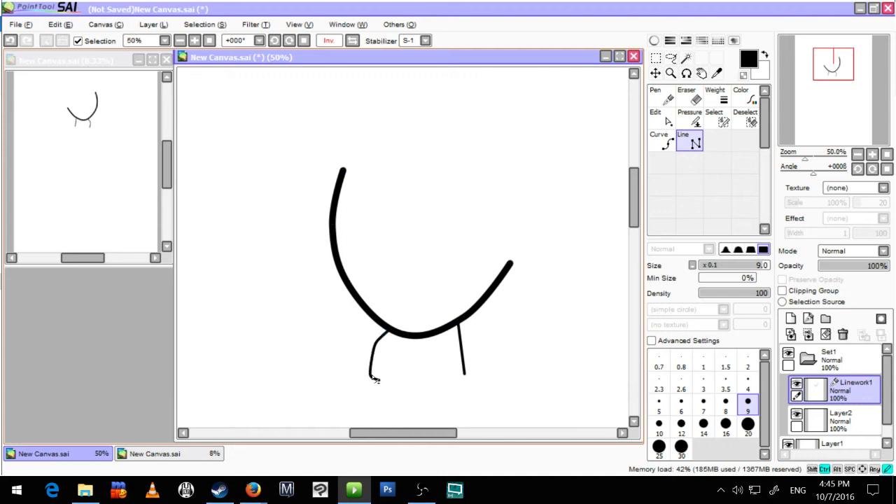
key(ctrl+z)
key(ctrl+z)
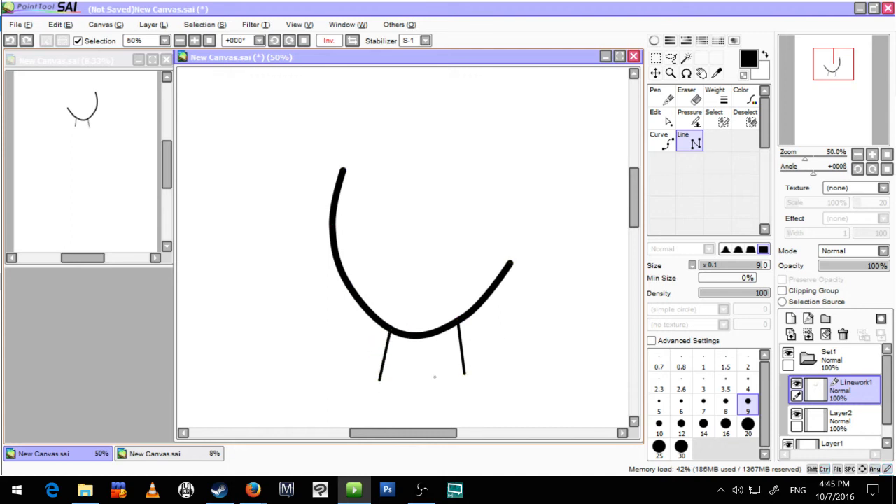
Step: Rebuild the right side of the U curve with new control points and align the right leg's upper end with it
scroll(461, 339, up, 1)
alt+click(468, 307)
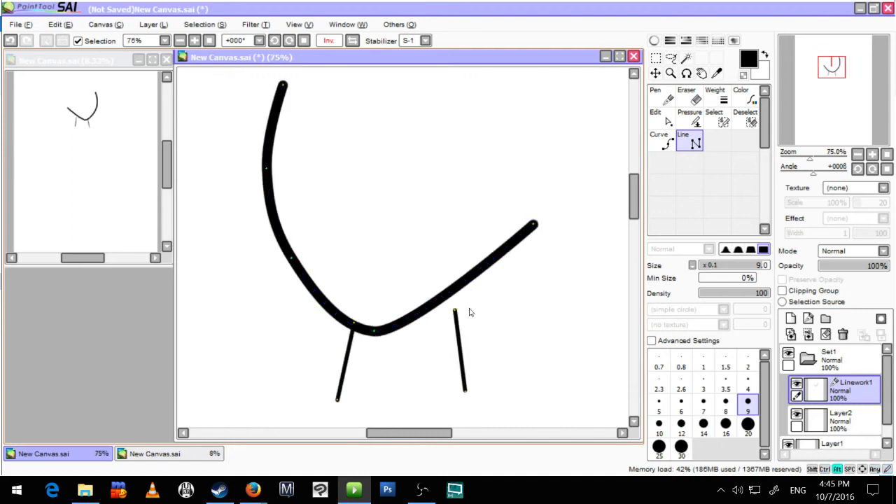
mouse_move(467, 278)
mouse_down()
mouse_move(476, 296)
mouse_move(448, 320)
mouse_move(457, 316)
mouse_up()
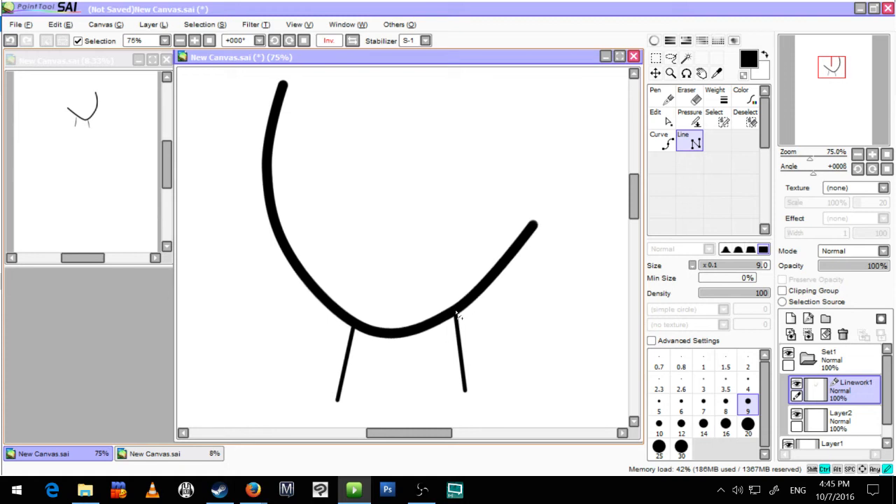
drag(499, 270, 498, 271)
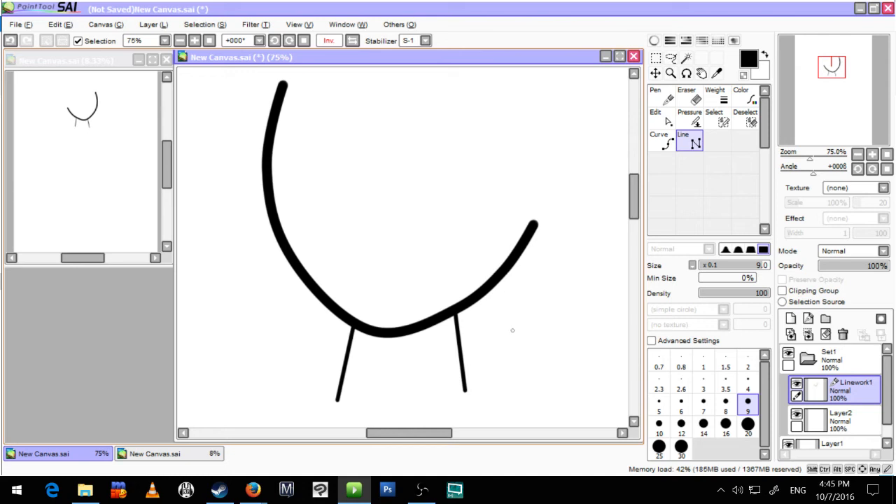
key(ctrl)
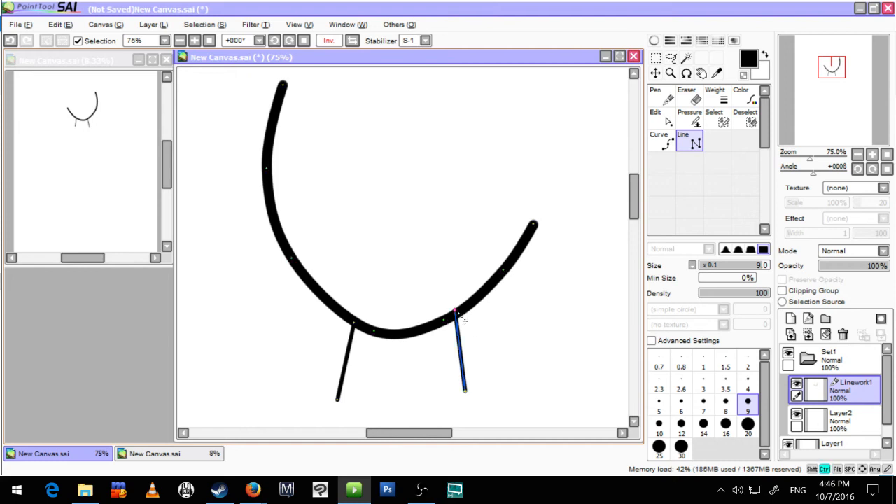
drag(457, 313, 460, 322)
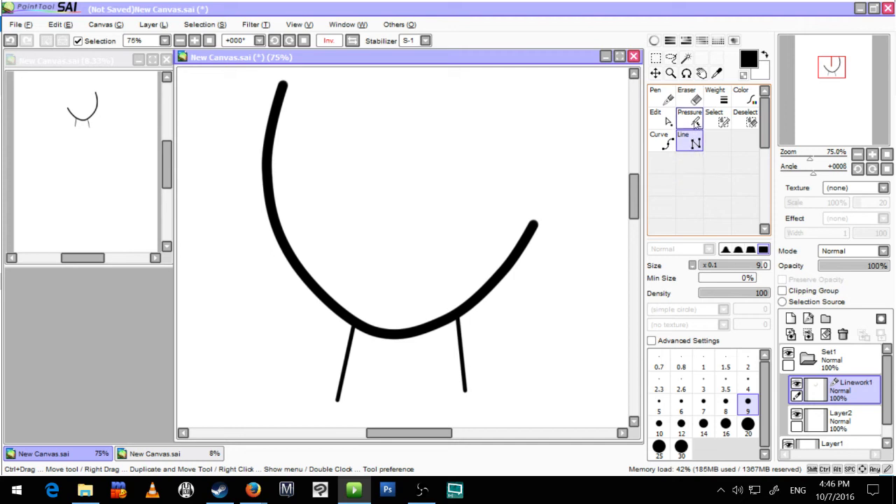
Step: Taper the right end of the U curve by reducing the pressure of its control points
click(695, 122)
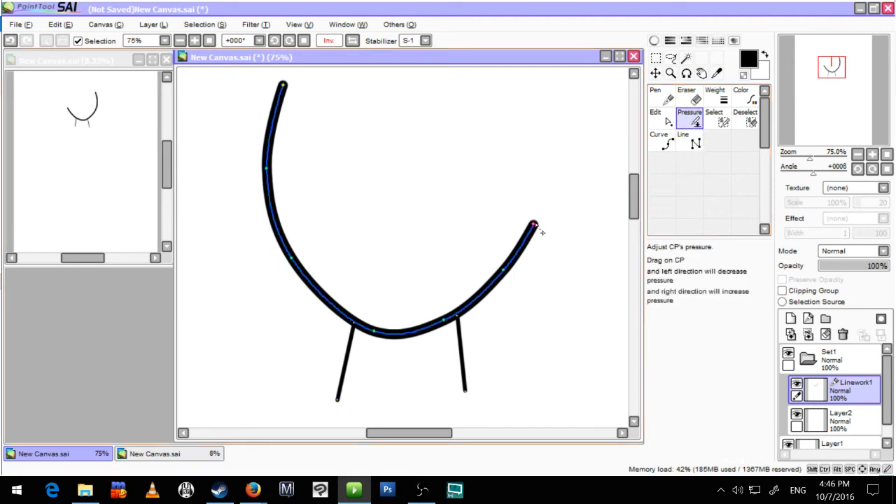
mouse_move(533, 225)
mouse_down()
mouse_move(420, 242)
mouse_move(488, 236)
mouse_up()
mouse_move(501, 275)
mouse_down()
mouse_move(466, 275)
mouse_move(481, 276)
mouse_up()
click(443, 326)
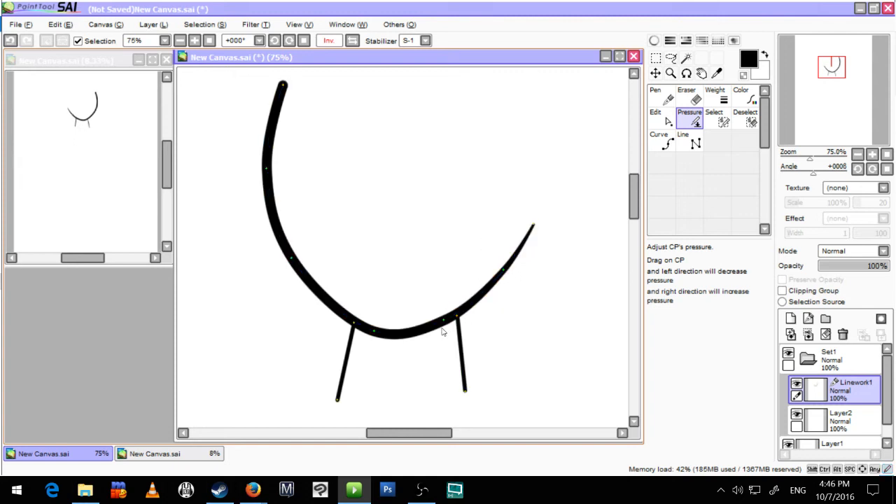
drag(446, 324, 428, 325)
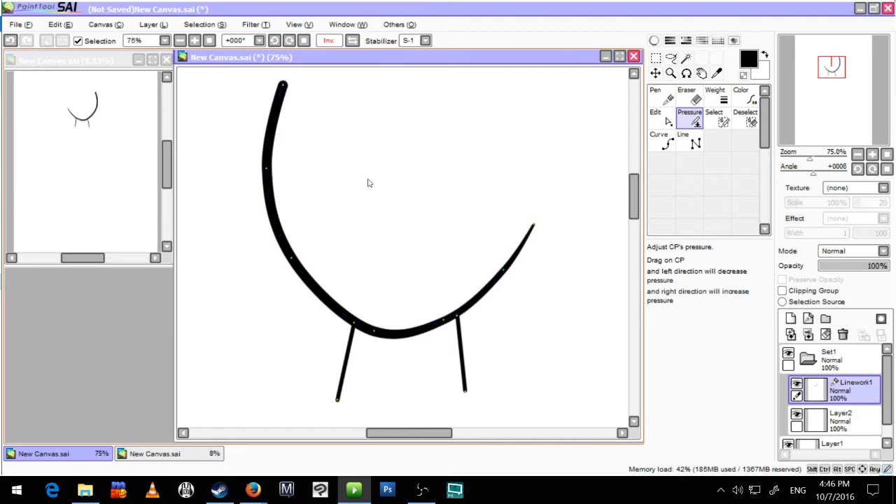
Step: Taper the left end of the U curve by lowering the pressure of its upper control points
mouse_move(285, 88)
mouse_down()
mouse_move(191, 99)
mouse_move(209, 104)
mouse_up()
click(271, 168)
mouse_move(267, 169)
mouse_down()
mouse_move(233, 179)
mouse_move(240, 197)
mouse_up()
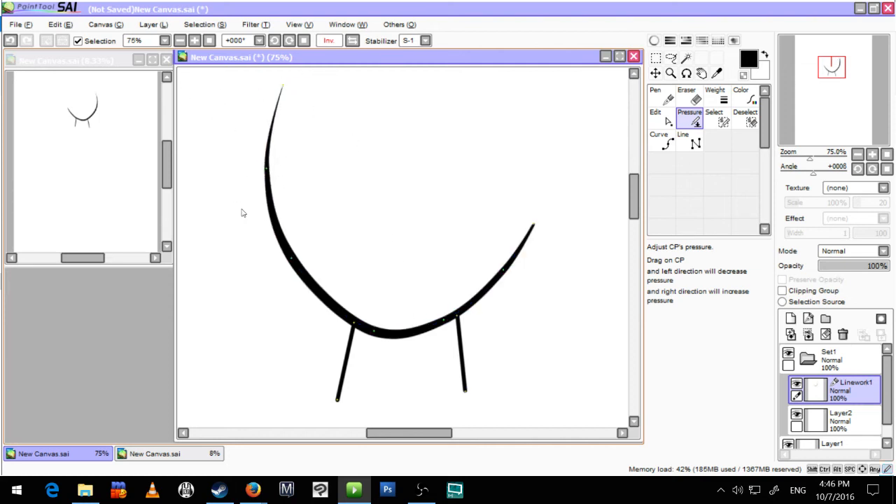
drag(291, 259, 274, 267)
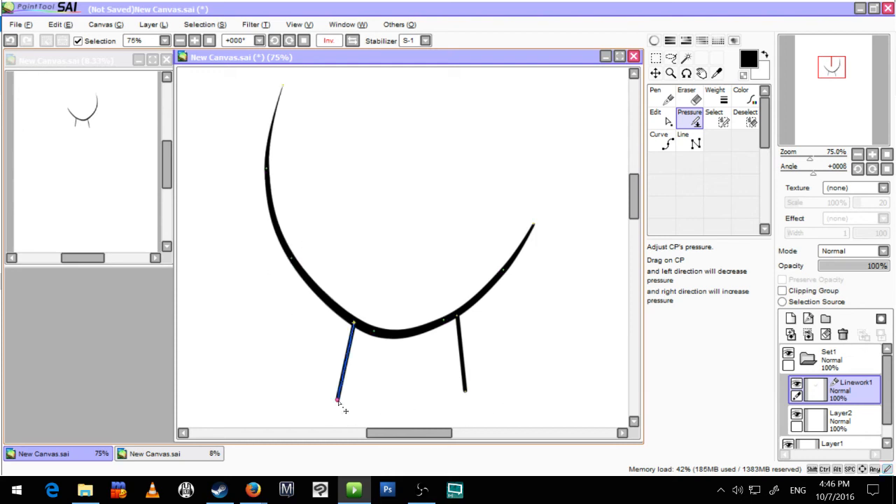
Step: Thin the left leg's lower end with the Pressure tool and bend the leg with a new middle control point
drag(341, 406, 284, 404)
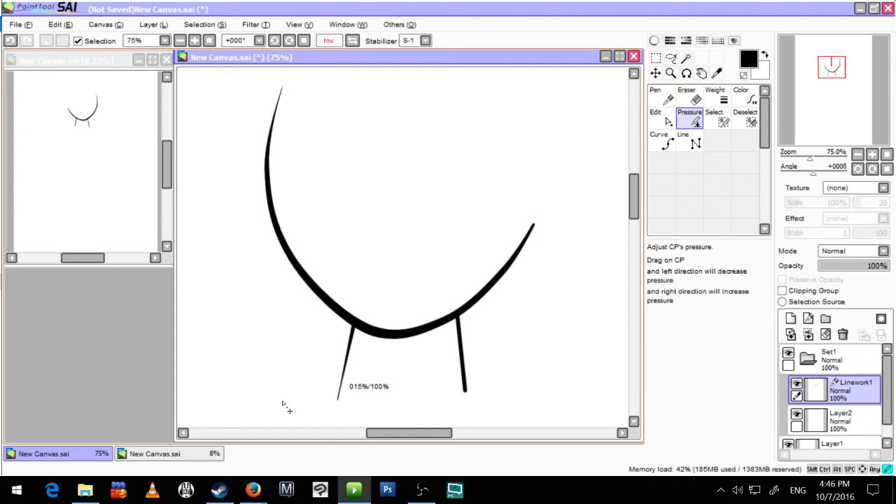
drag(340, 407, 287, 408)
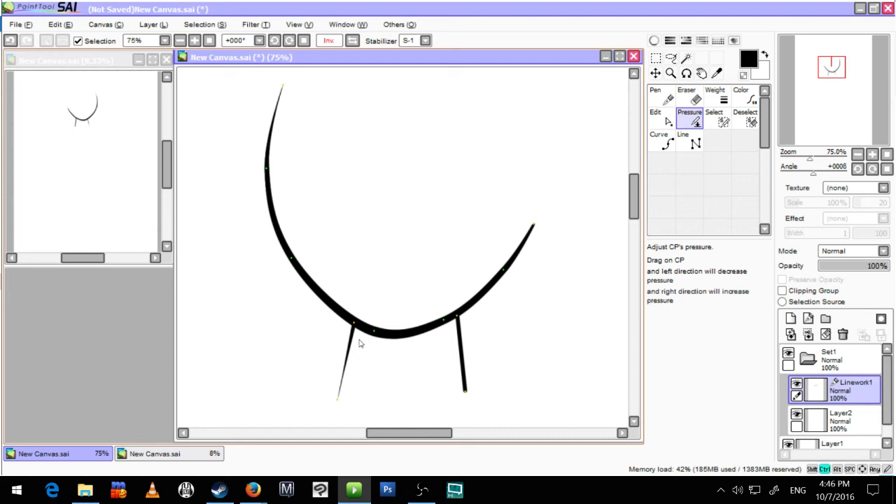
mouse_move(353, 339)
mouse_down()
mouse_move(343, 360)
mouse_move(360, 371)
mouse_move(350, 359)
mouse_up()
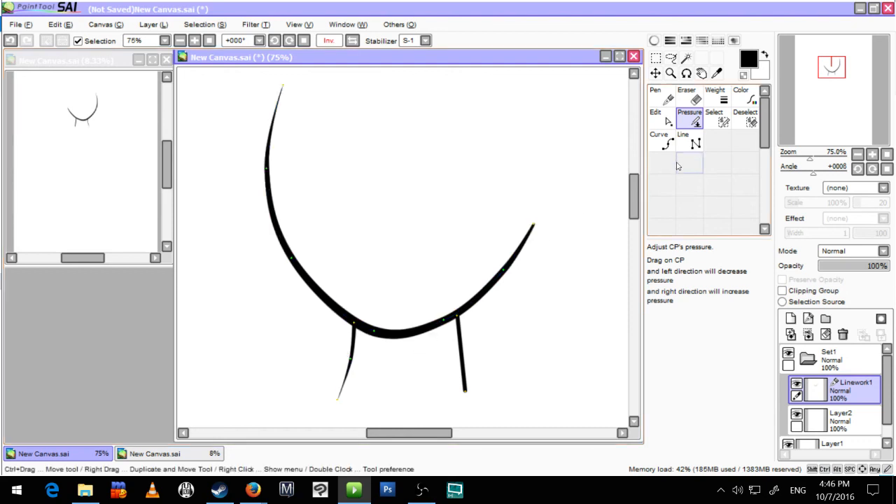
Step: Choose pure red as the drawing colour and recolour the U curve with the linework Color tool
click(654, 40)
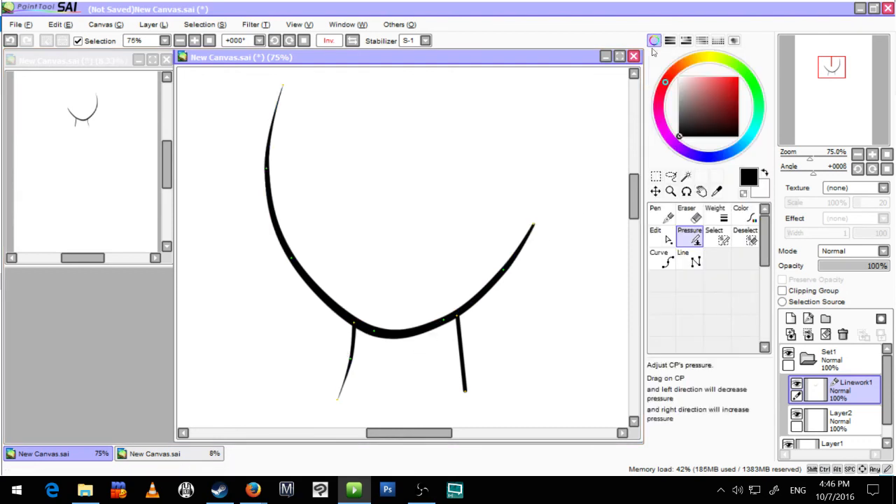
click(734, 79)
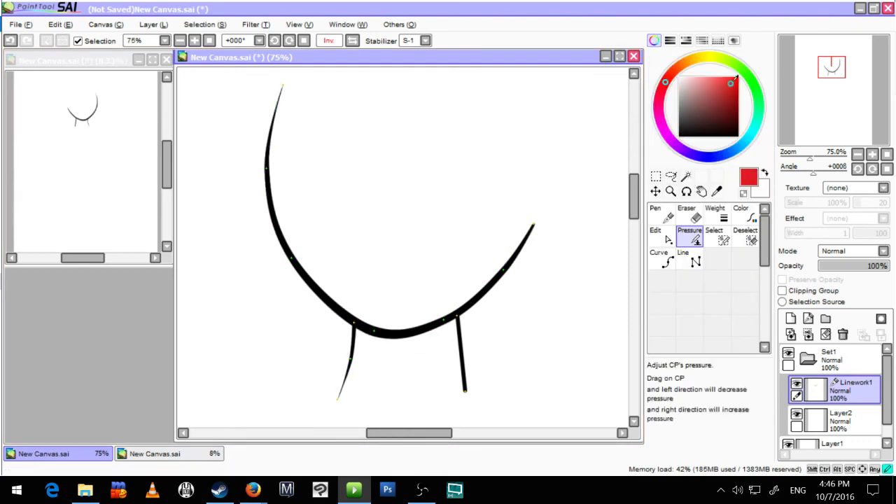
click(655, 40)
click(747, 99)
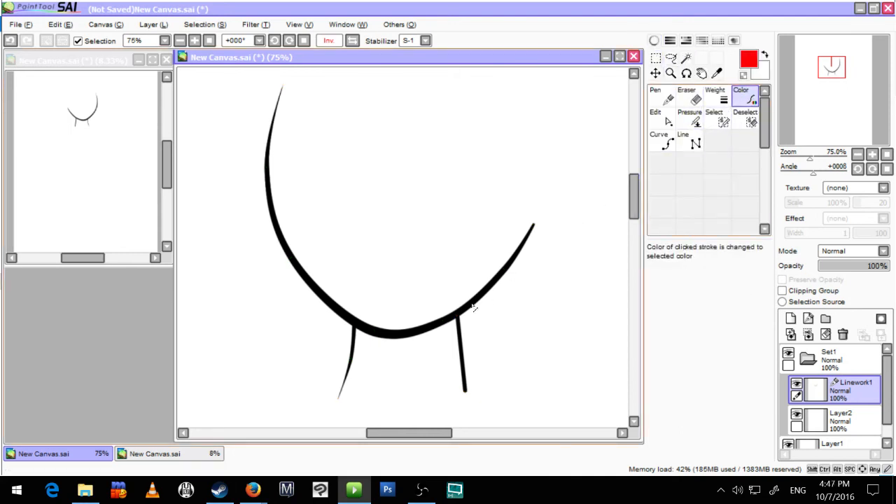
click(385, 334)
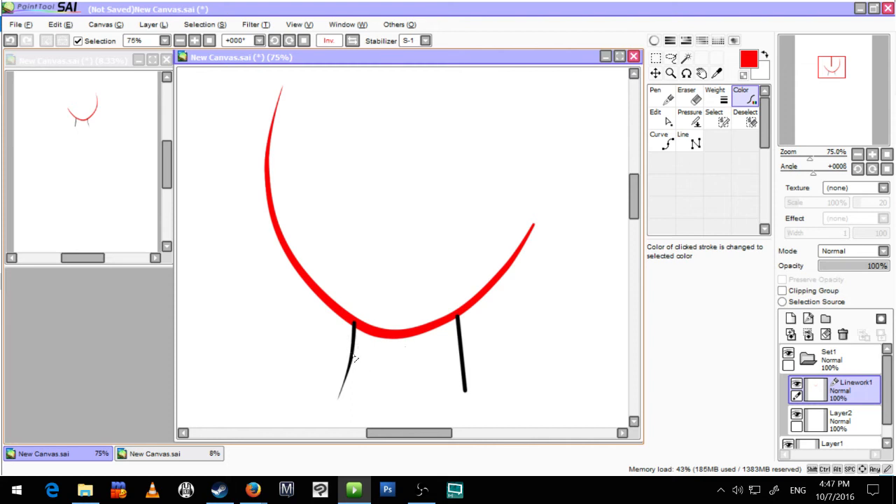
Step: Inspect where the black legs meet the red curve and undo the curve's recolouring
scroll(357, 336, up, 4)
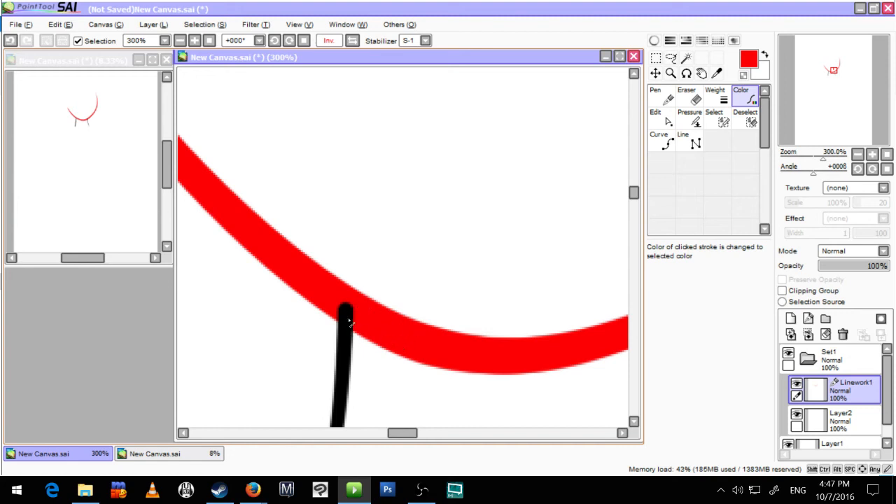
scroll(456, 357, down, 1)
scroll(520, 366, down, 1)
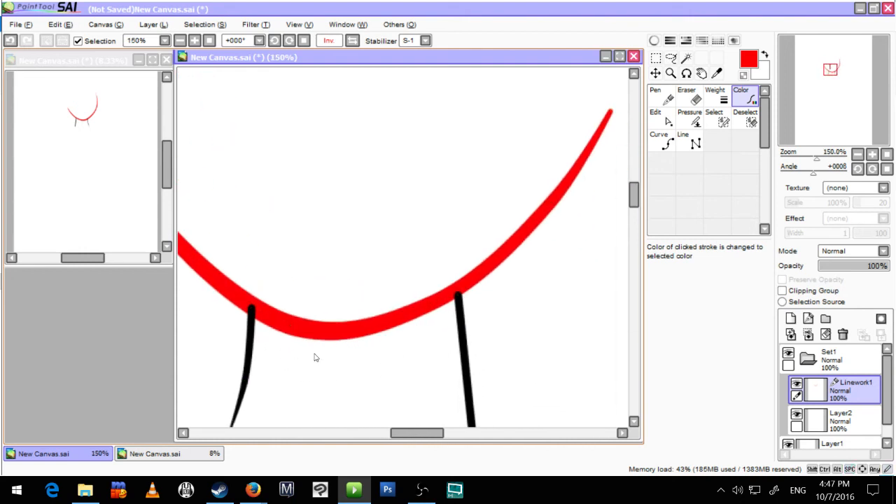
drag(290, 362, 401, 331)
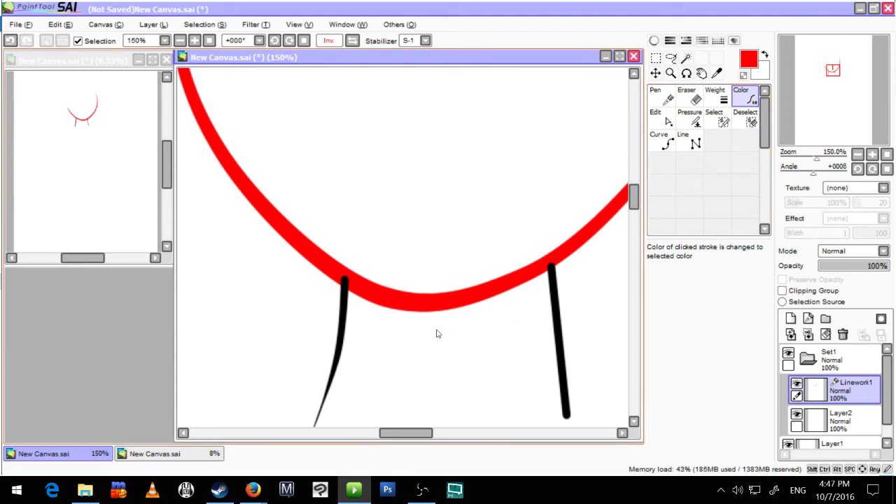
key(ctrl+z)
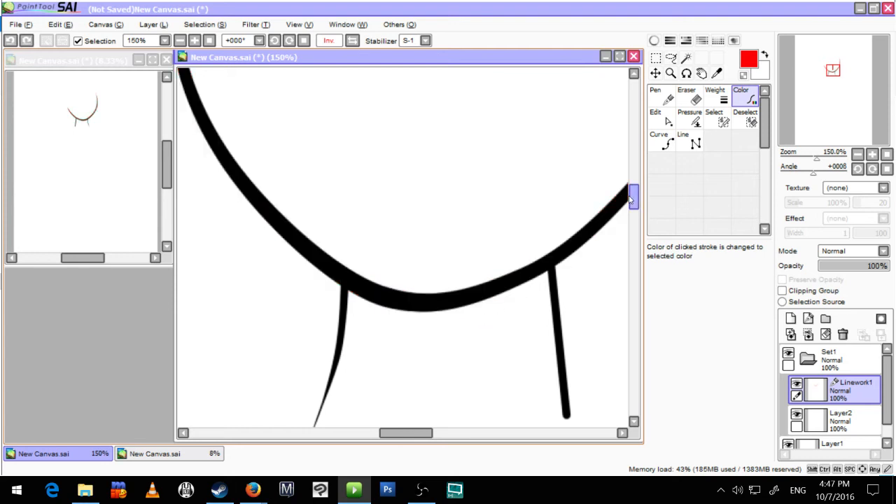
Step: Try an edit on the bottom section of the black curve between the legs and undo it
scroll(445, 355, down, 2)
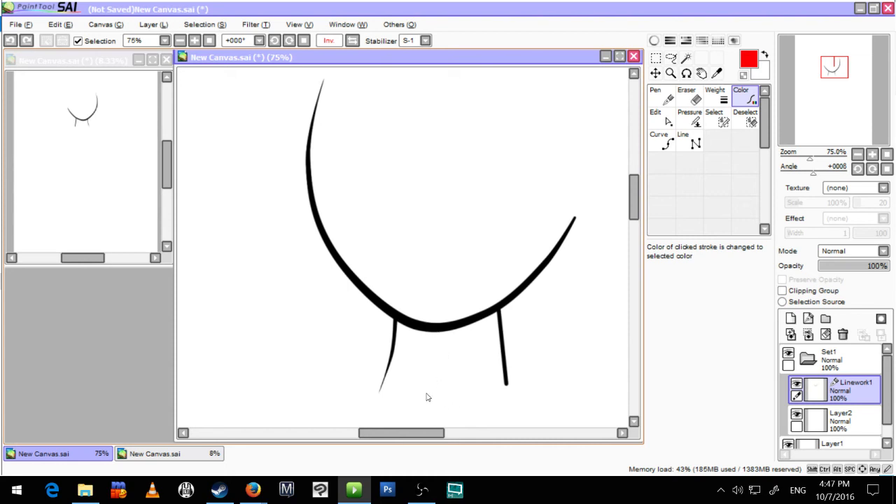
scroll(434, 390, up, 5)
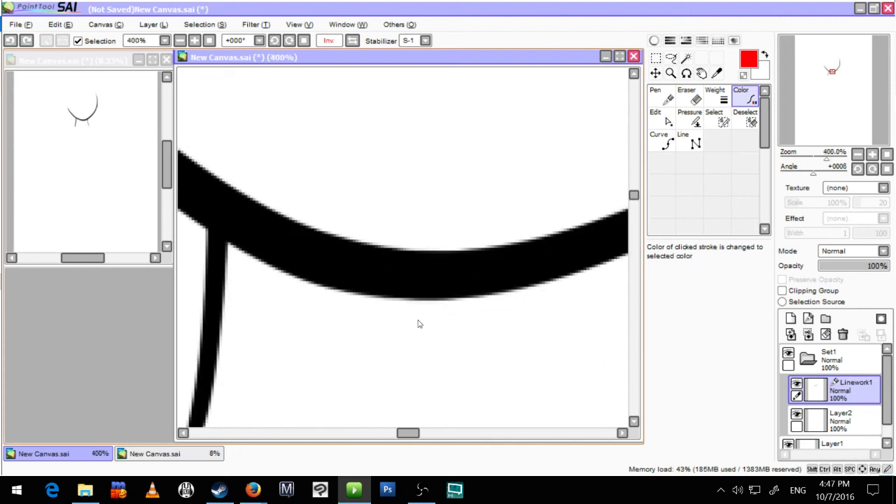
key(alt)
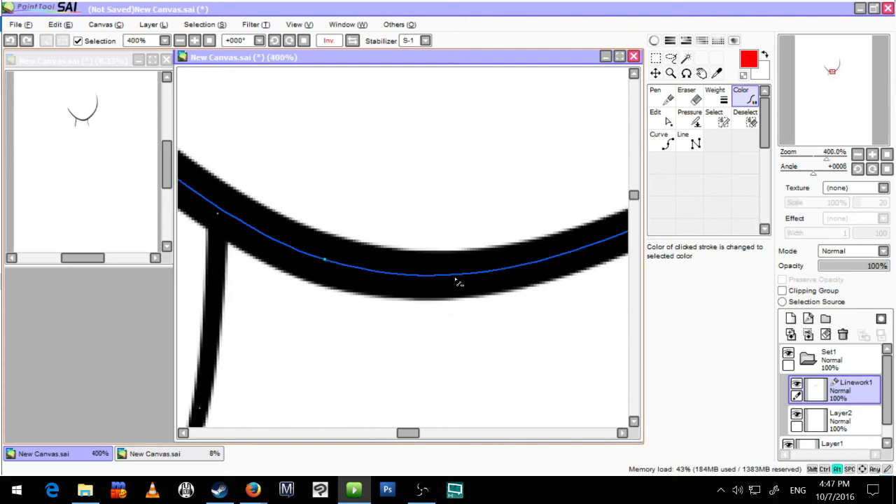
alt+click(455, 279)
scroll(440, 324, down, 2)
key(ctrl+z)
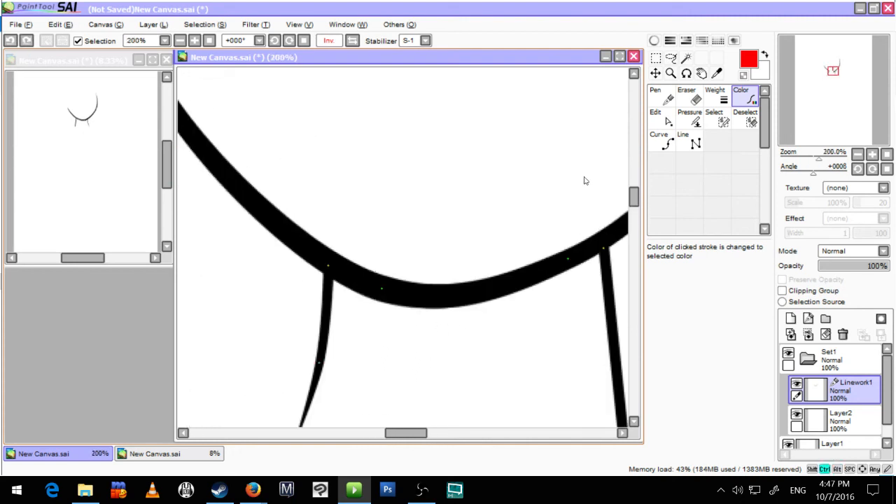
scroll(585, 179, down, 1)
key(space)
drag(476, 320, 393, 357)
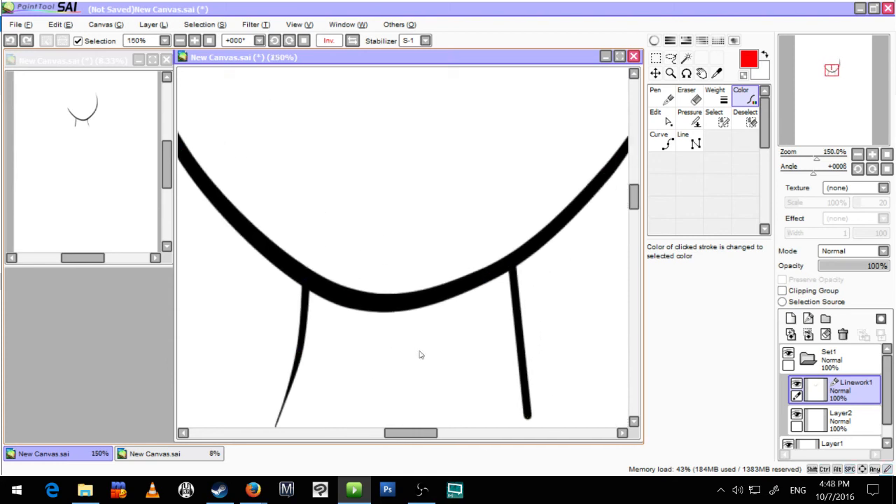
Step: Delete the black curve's bottom section between the two legs and undo the deletion
key(alt)
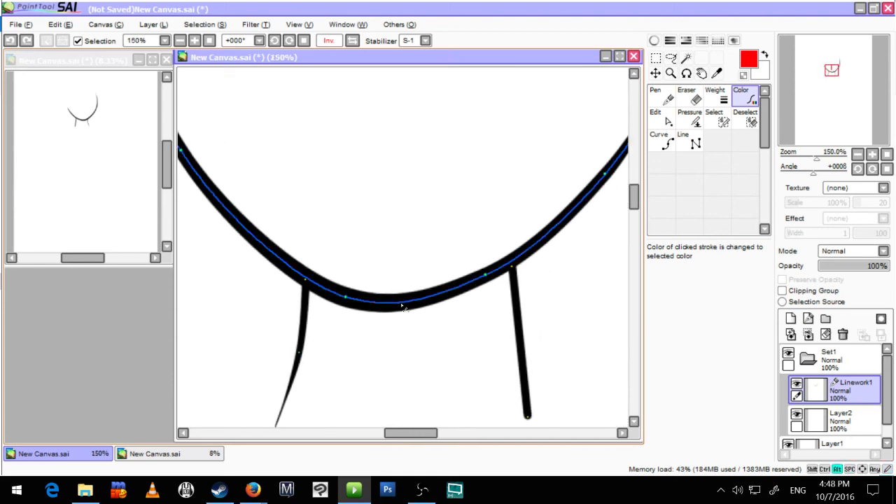
alt+click(402, 306)
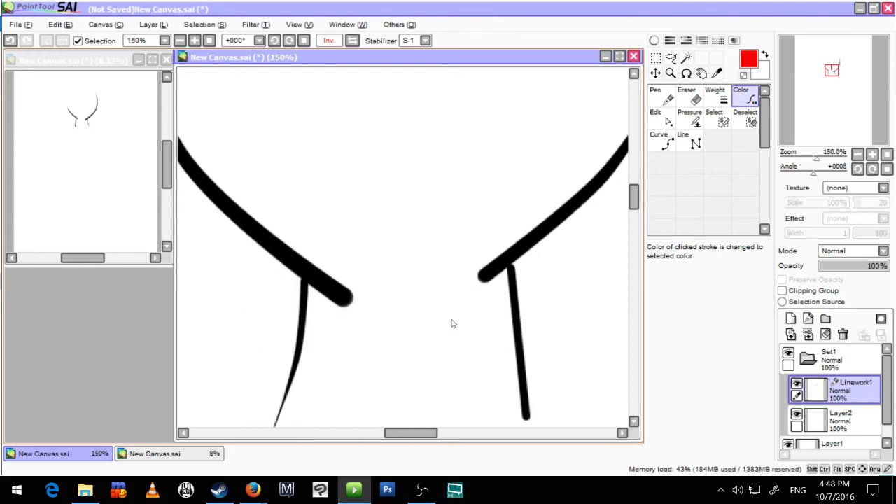
scroll(449, 328, down, 1)
scroll(448, 331, down, 1)
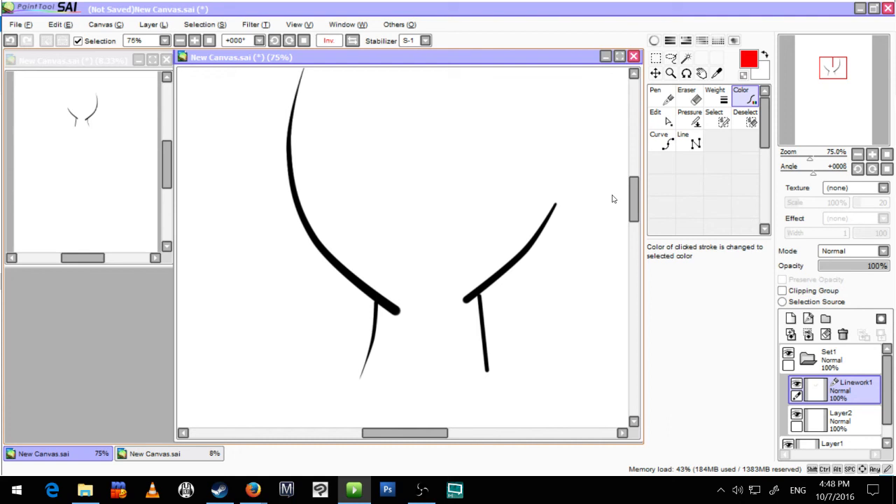
key(ctrl+z)
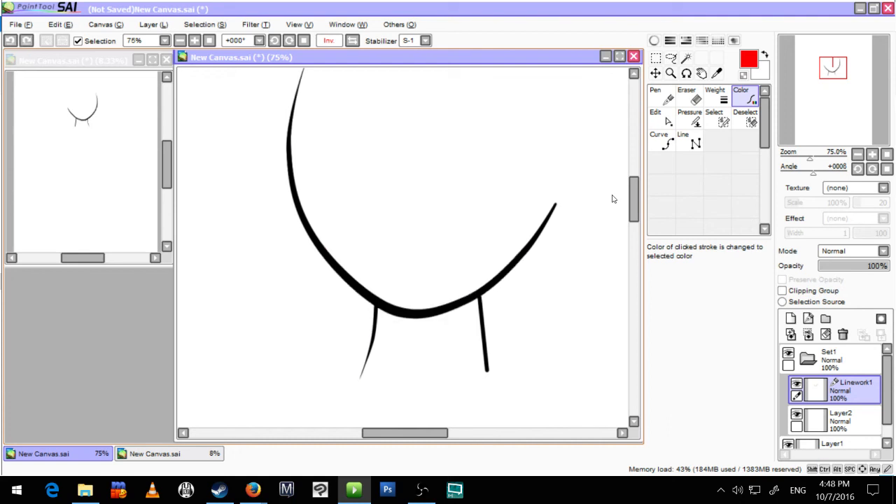
Step: Cut a gap in the curve's bottom between the legs with the linework Eraser, check the control points and undo the cut
key(e)
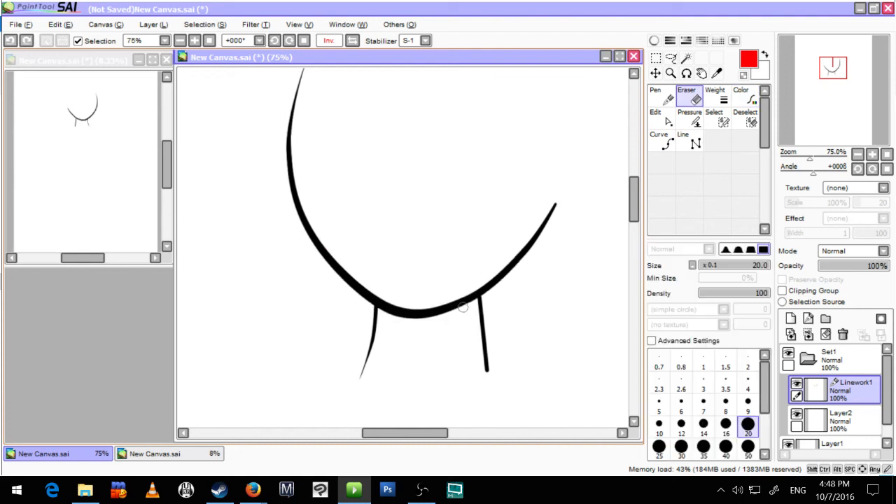
scroll(462, 308, up, 2)
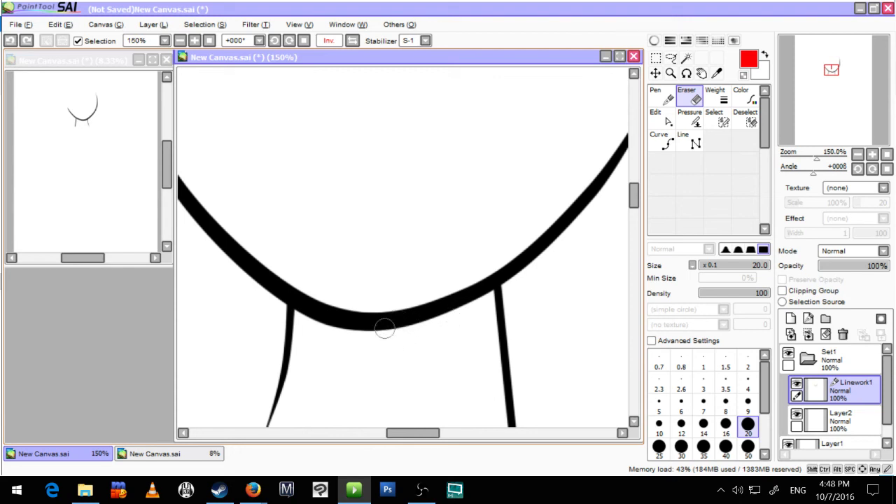
drag(379, 351, 388, 284)
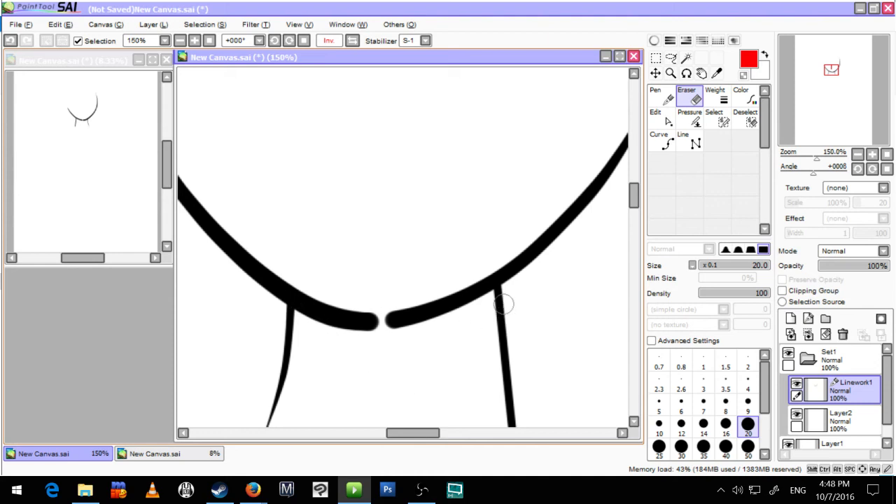
key(c)
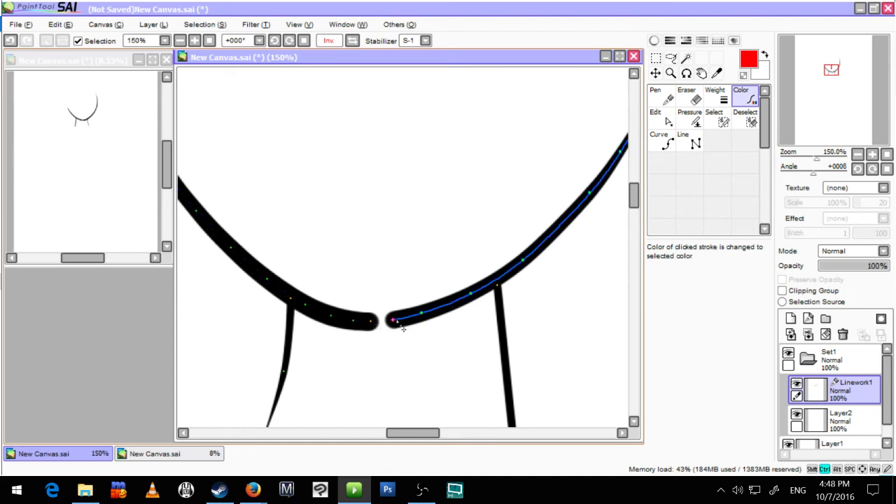
key(ctrl+z)
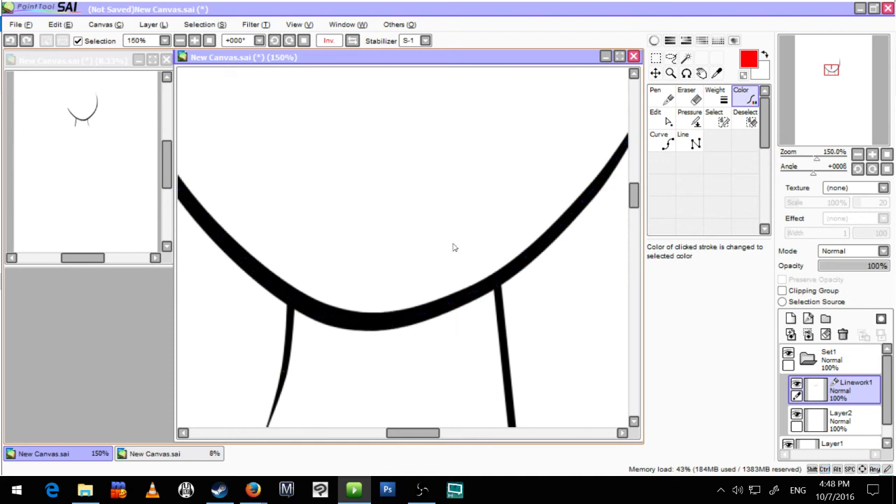
Step: Erase across the middle of the curve's bottom once more, display the resulting control points and undo the erasing
key(e)
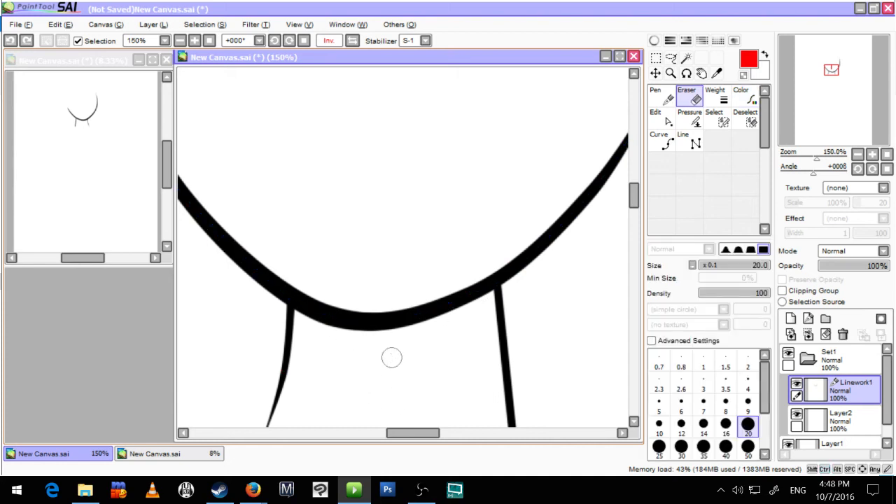
drag(384, 296, 389, 343)
key(ctrl)
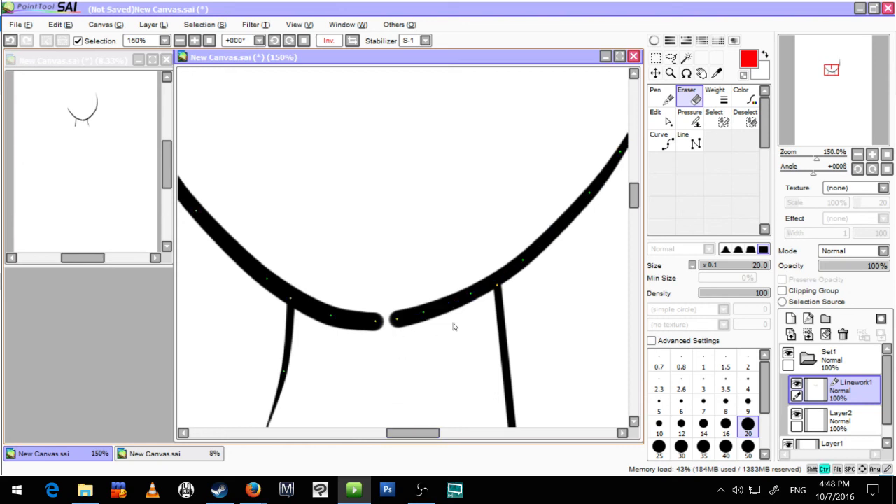
key(ctrl+z)
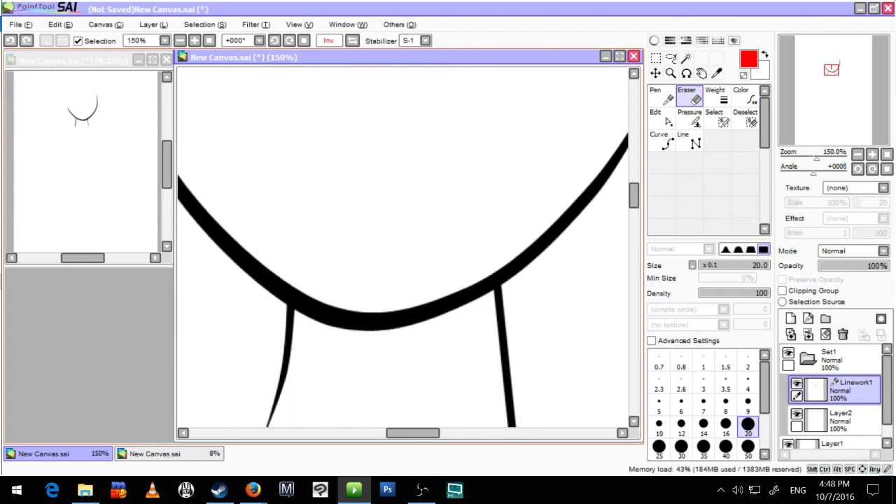
Step: Merge the Linework1 layer down into Layer2 to turn the editable linework into a normal raster layer
scroll(538, 236, down, 2)
key(c)
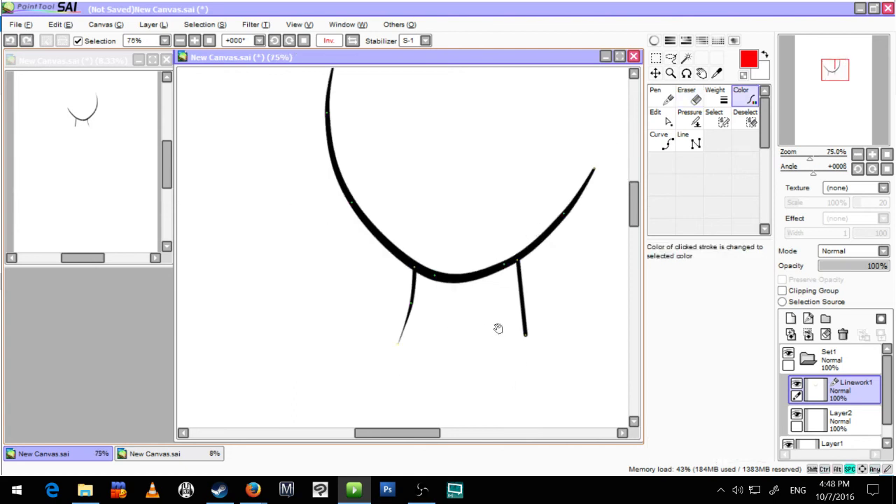
drag(497, 328, 426, 382)
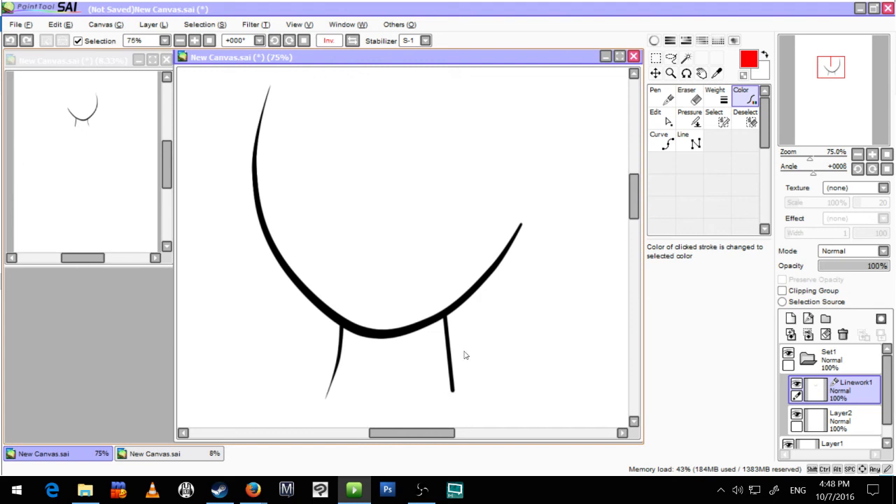
click(851, 420)
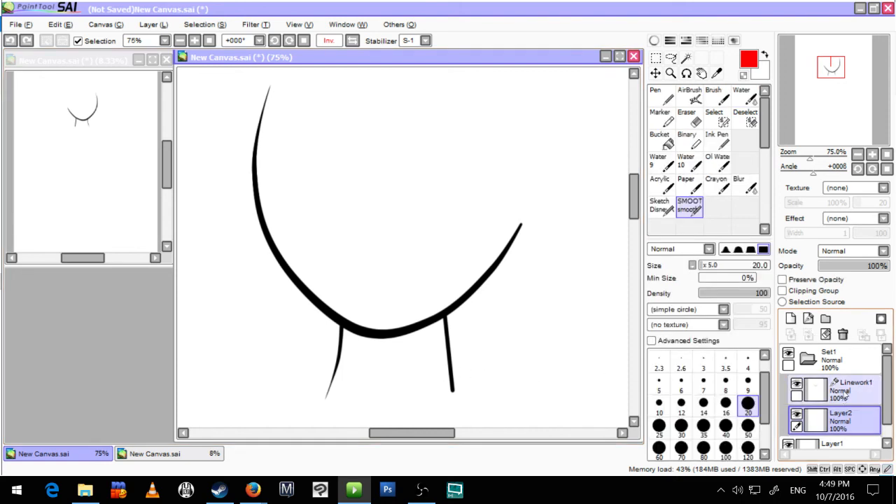
click(845, 396)
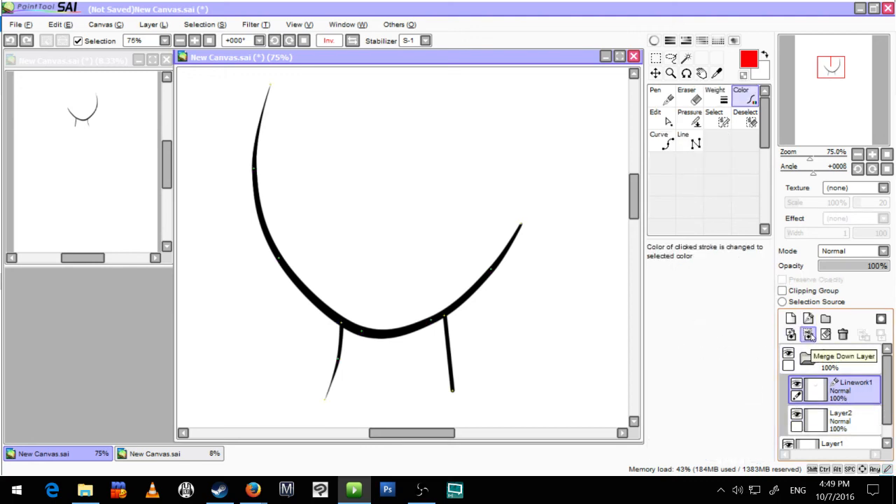
click(809, 335)
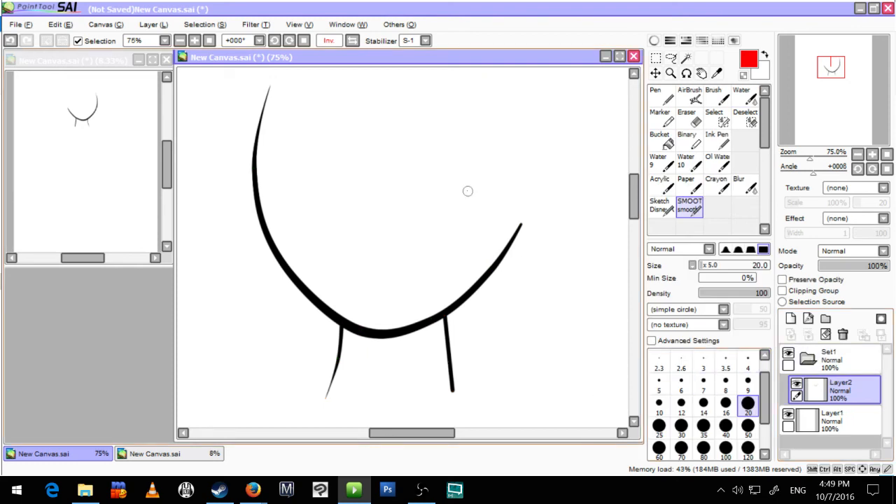
Step: Cut a series of diagonal gaps through the curve's bottom section between the legs with the size 20 Eraser
key(e)
scroll(373, 343, up, 3)
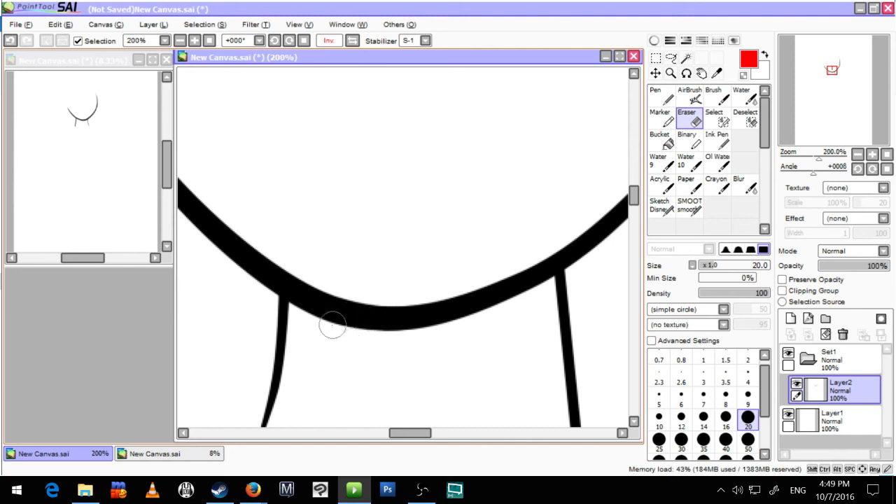
scroll(341, 341, up, 1)
scroll(336, 341, down, 1)
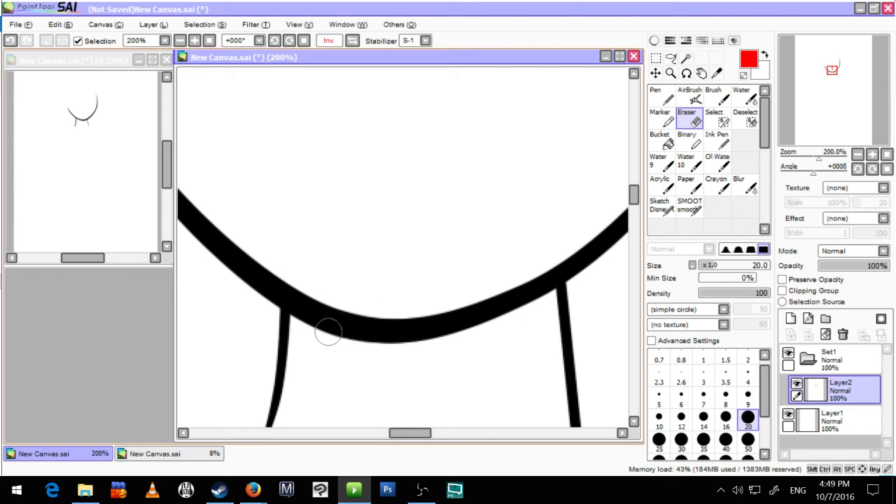
drag(324, 331, 386, 304)
key(ctrl+z)
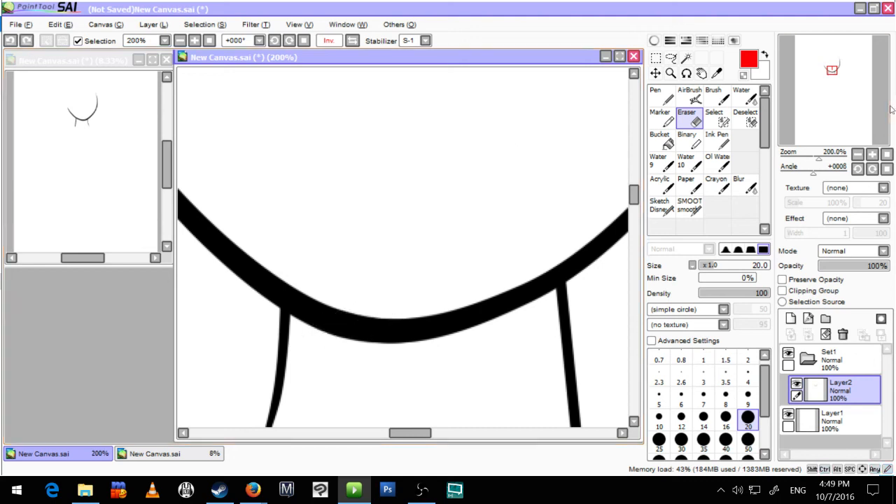
drag(310, 332, 394, 309)
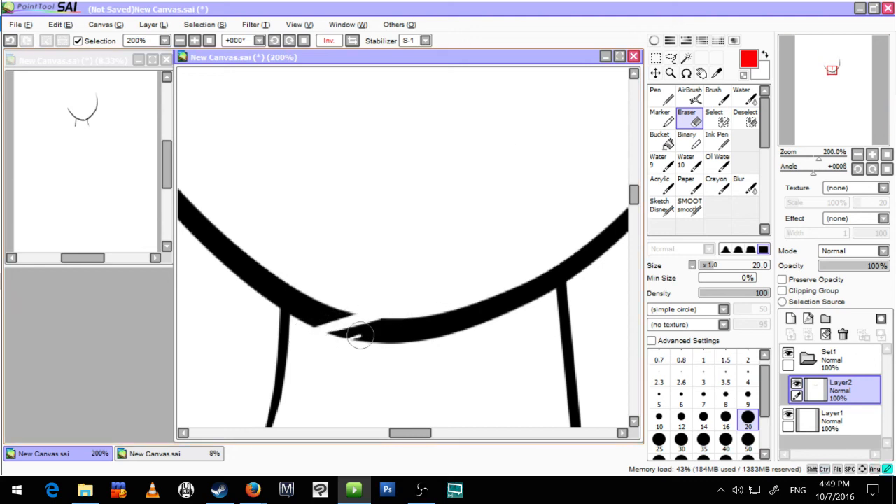
mouse_move(351, 341)
mouse_down()
mouse_move(435, 304)
mouse_move(431, 322)
mouse_move(455, 309)
mouse_up()
drag(417, 350, 488, 282)
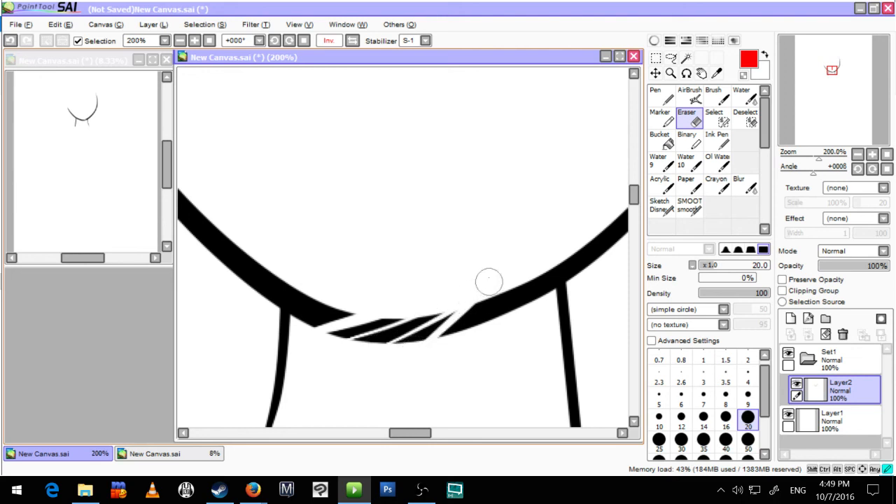
drag(457, 346, 510, 268)
drag(499, 333, 516, 286)
drag(518, 319, 527, 297)
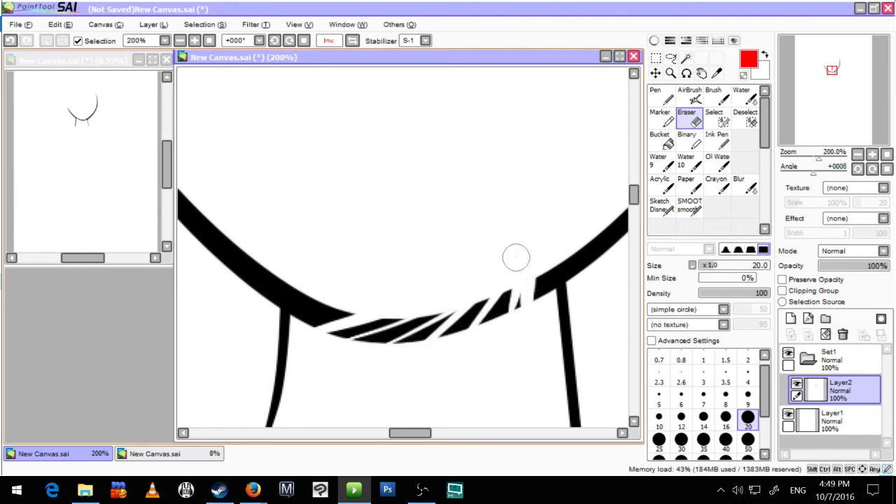
Step: Undo all the eraser cuts in the curve and bring the whole drawing into view
scroll(402, 402, down, 1)
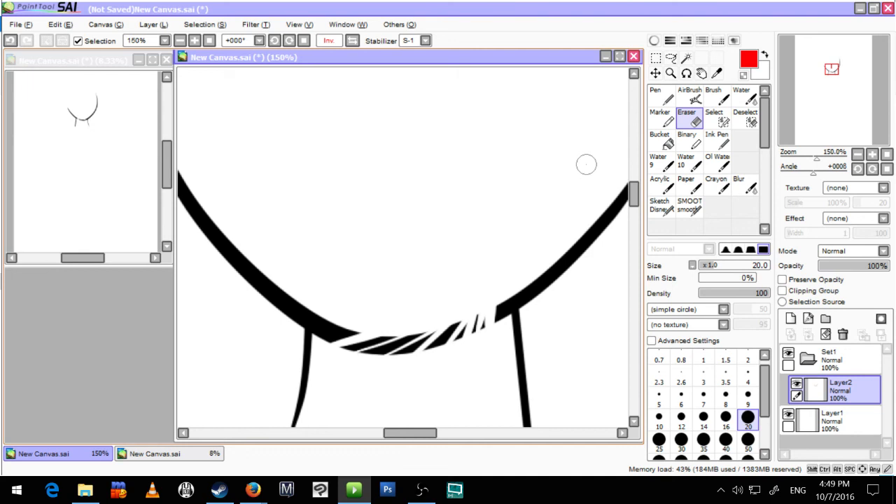
key(ctrl+z)
key(ctrl+z)
key(ctrl+z)
key(ctrl+z)
key(ctrl+z)
key(ctrl+z)
key(ctrl+z)
key(ctrl+z)
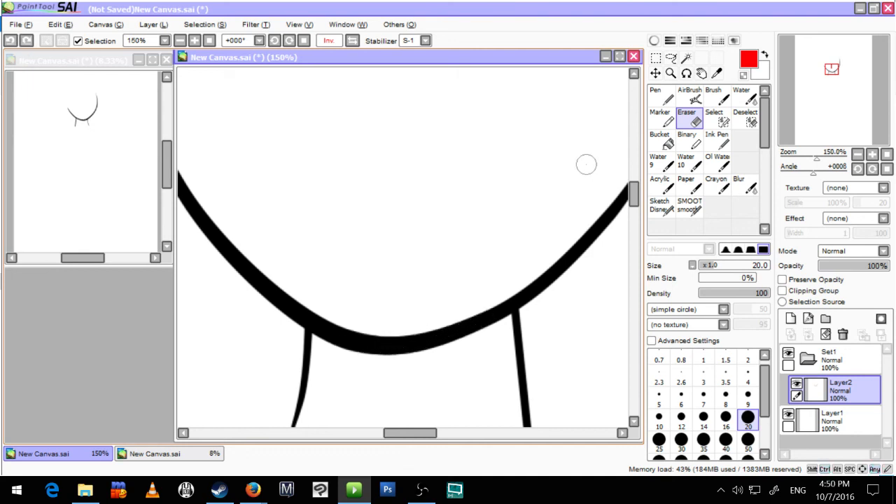
scroll(586, 164, down, 3)
key(space)
drag(568, 272, 444, 366)
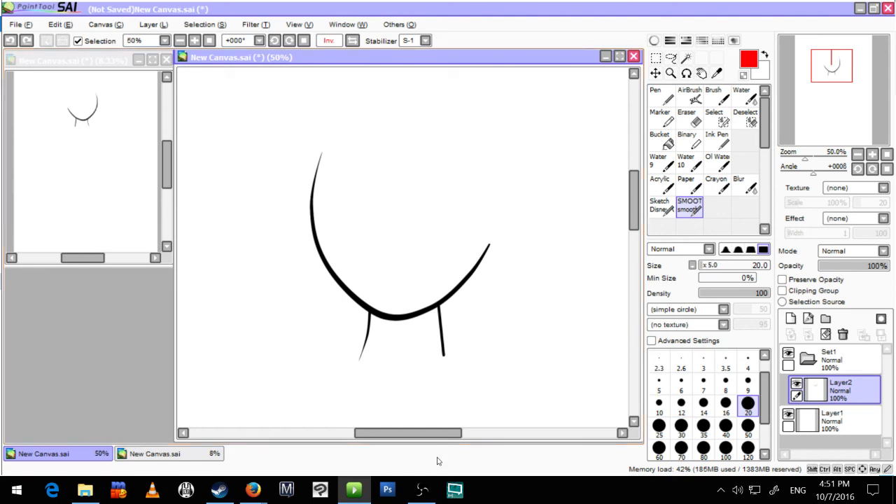
click(424, 490)
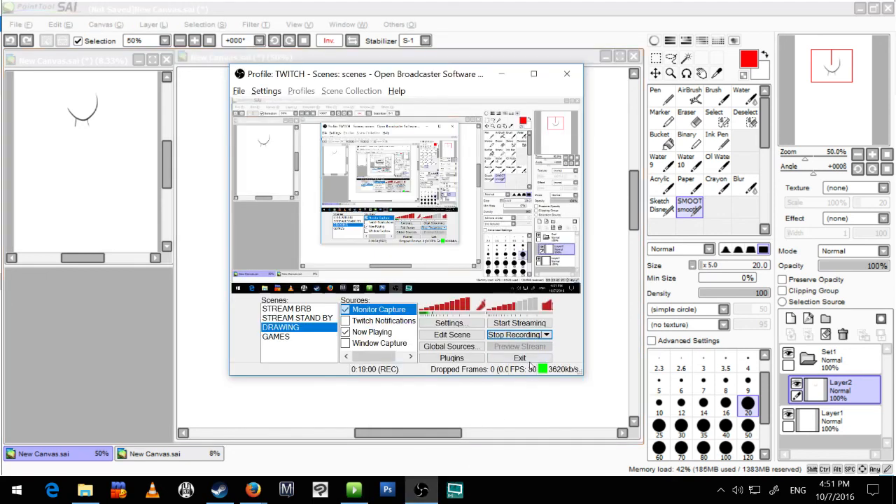